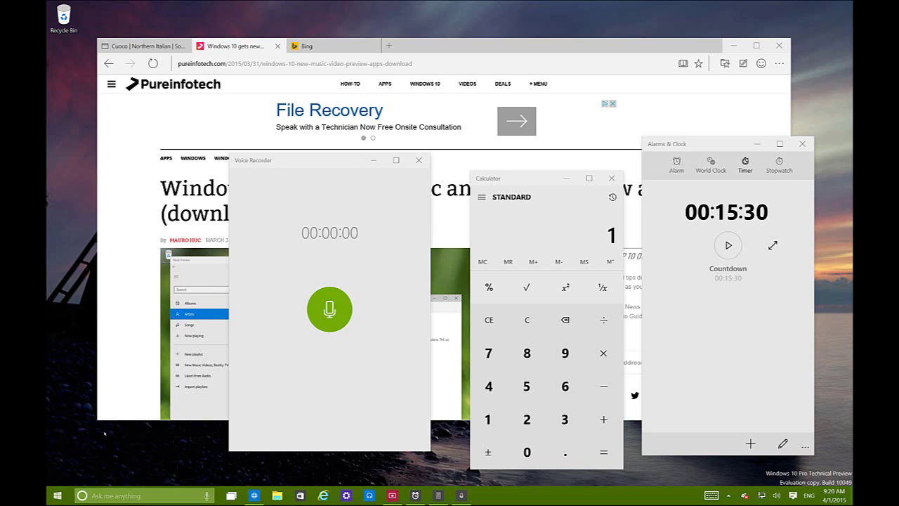
Nudge the Voice Recorder, Calculator and Alarms & Clock windows into place, then minimize Alarms & Clock
mouse_move(344, 169)
mouse_down()
mouse_move(326, 167)
mouse_move(336, 167)
mouse_up()
drag(521, 174, 502, 151)
drag(725, 146, 704, 152)
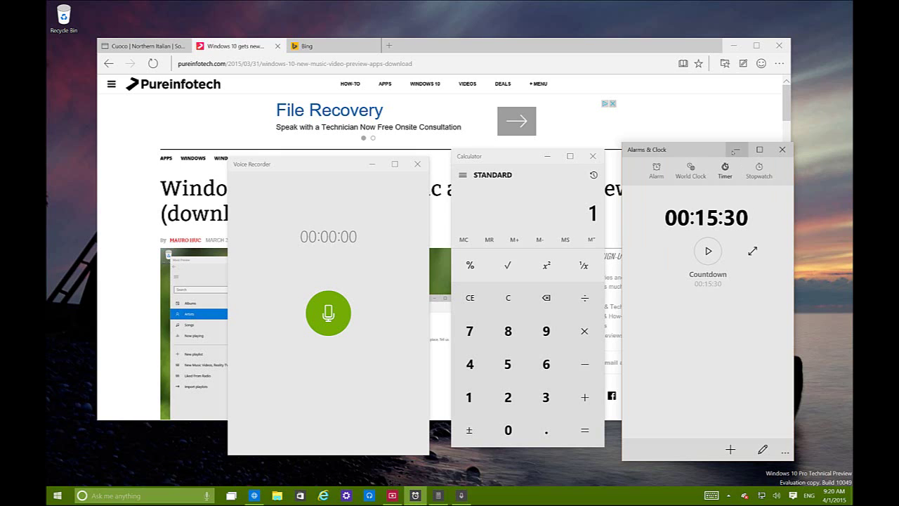
click(736, 150)
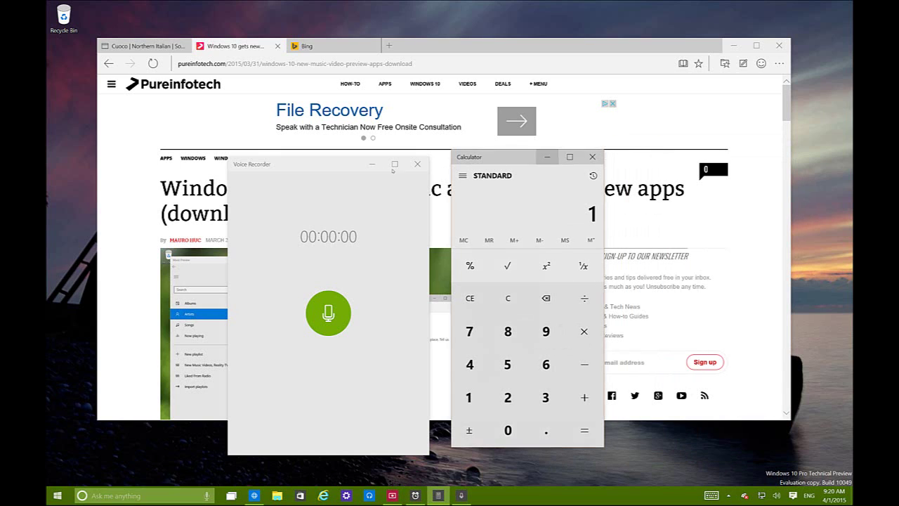
Minimize Calculator and Voice Recorder to reveal the article about the new apps
click(547, 156)
click(370, 163)
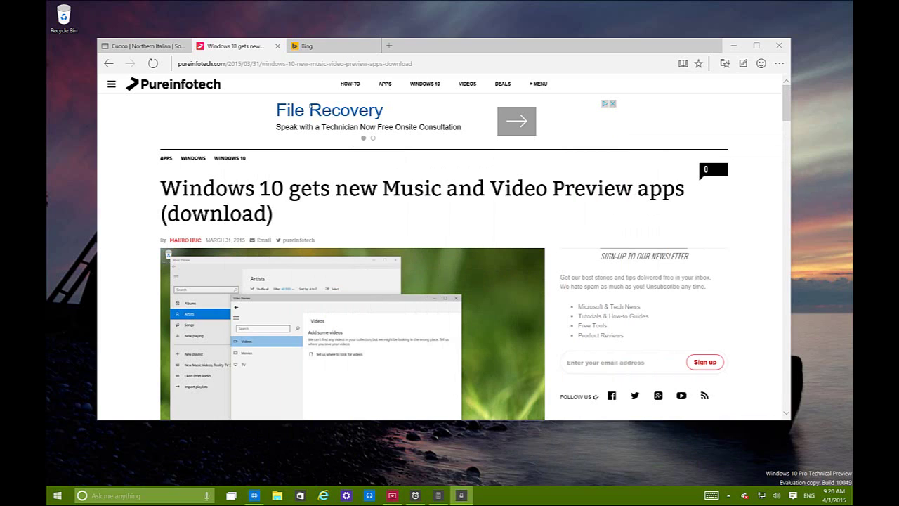
scroll(492, 188, down, 1)
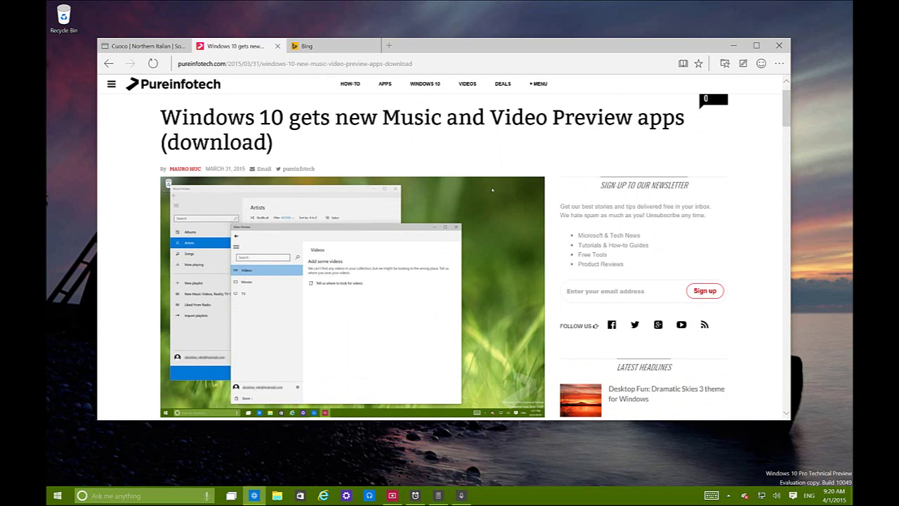
scroll(458, 190, up, 1)
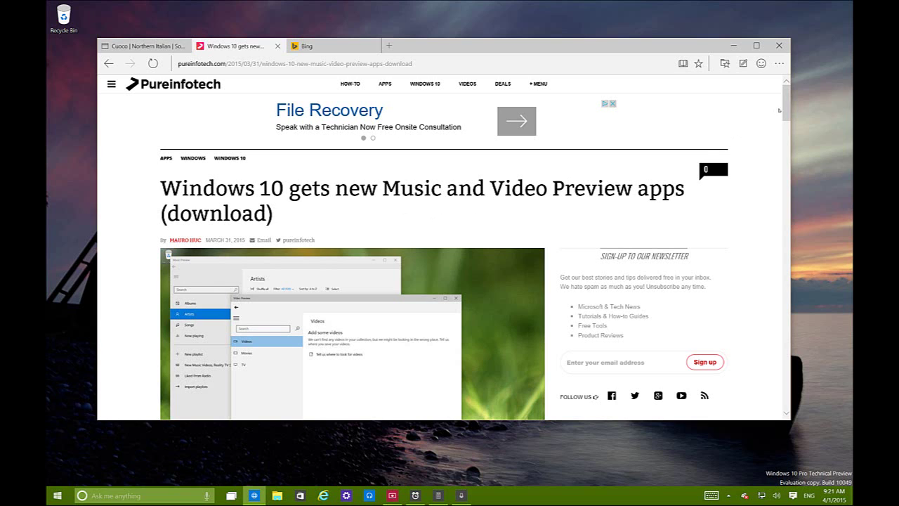
Read further down the article and open the Music Preview download page
scroll(786, 161, down, 12)
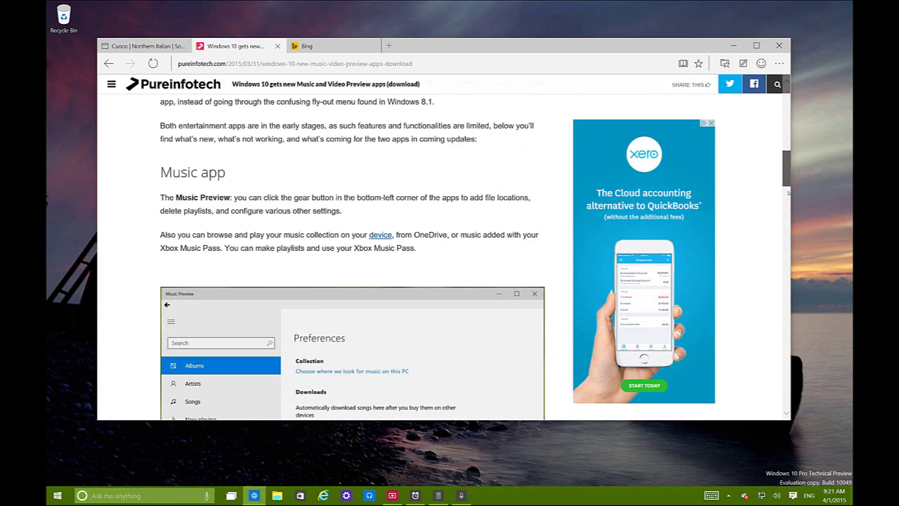
scroll(789, 228, down, 8)
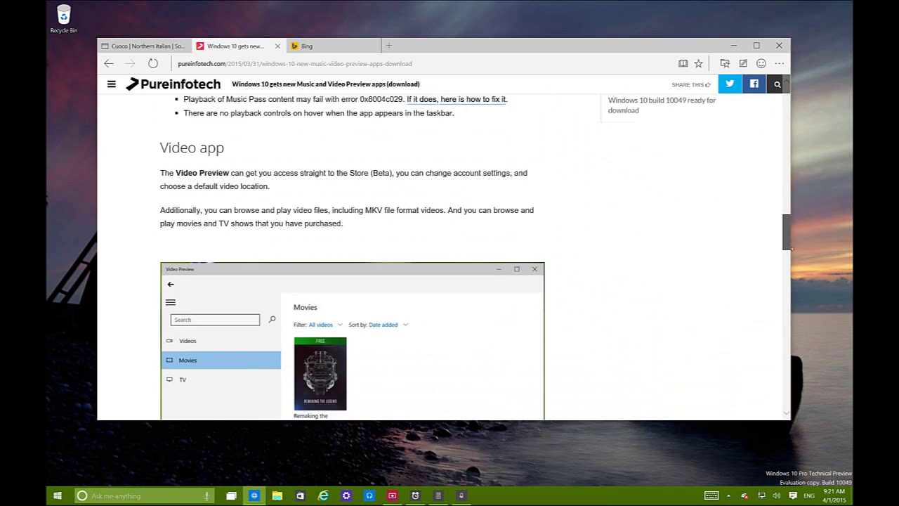
drag(791, 272, 794, 333)
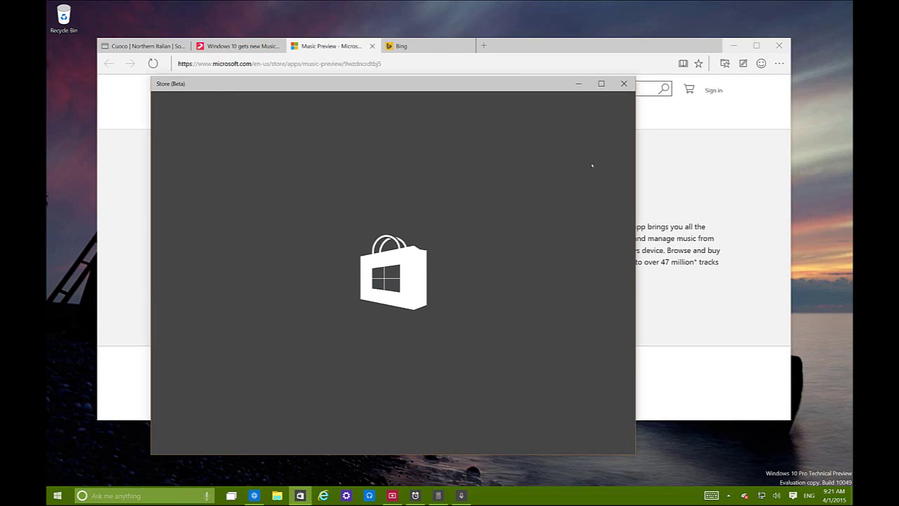
Review the Music Preview store listing, then switch over to the Video Preview app
click(708, 179)
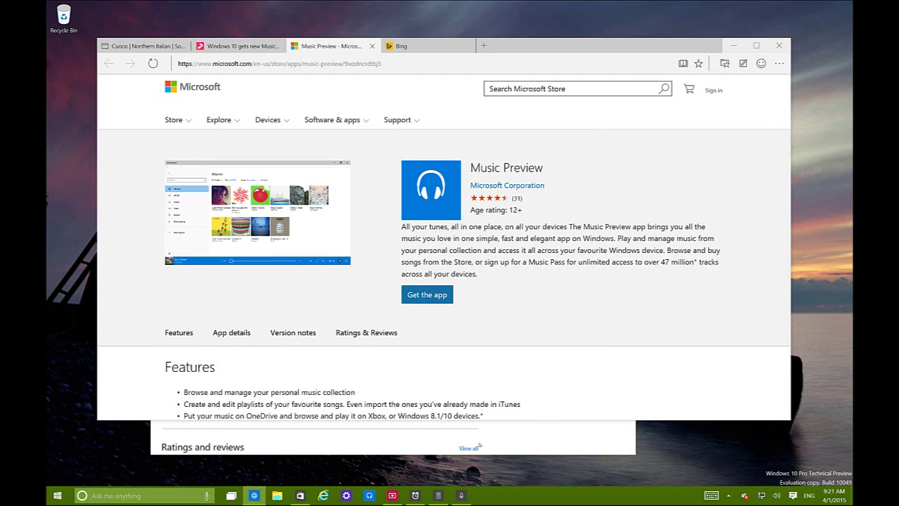
click(479, 445)
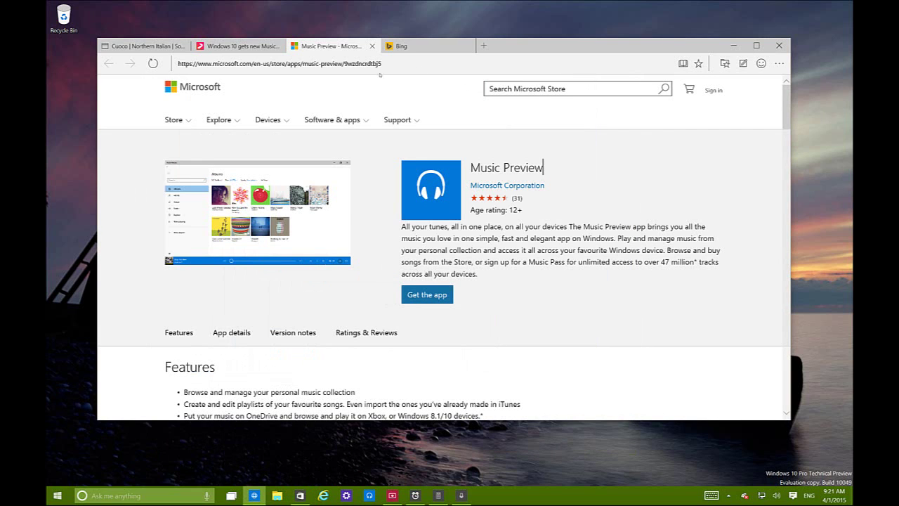
click(392, 495)
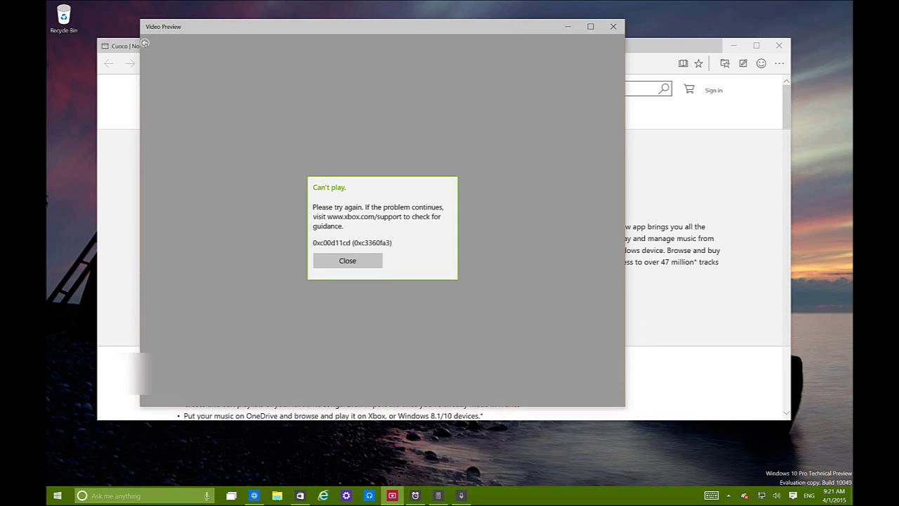
Dismiss the 0xc00d11cd playback error, toggle the navigation pane, and reposition the Video Preview window
click(347, 264)
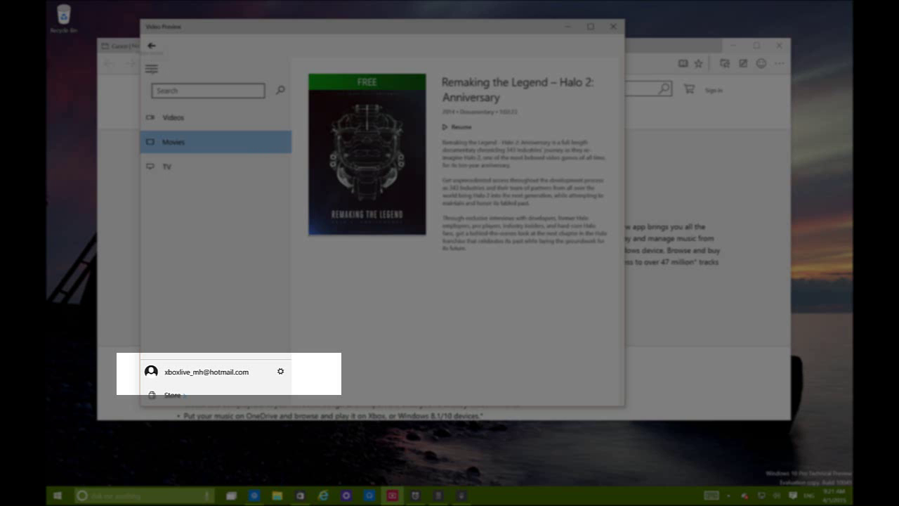
click(151, 69)
click(151, 68)
drag(359, 30, 373, 51)
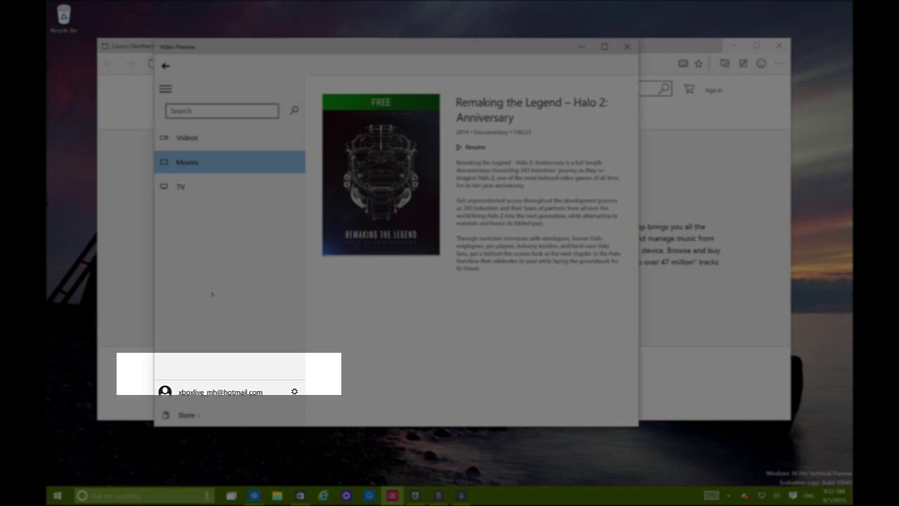
Try the Store, resume the Halo 2 documentary, then minimize Video Preview and launch Music Preview
click(168, 414)
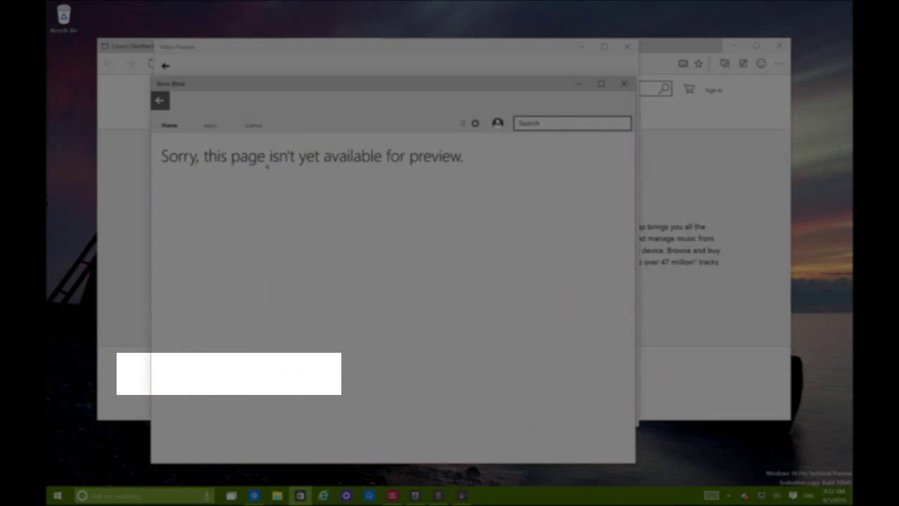
click(623, 84)
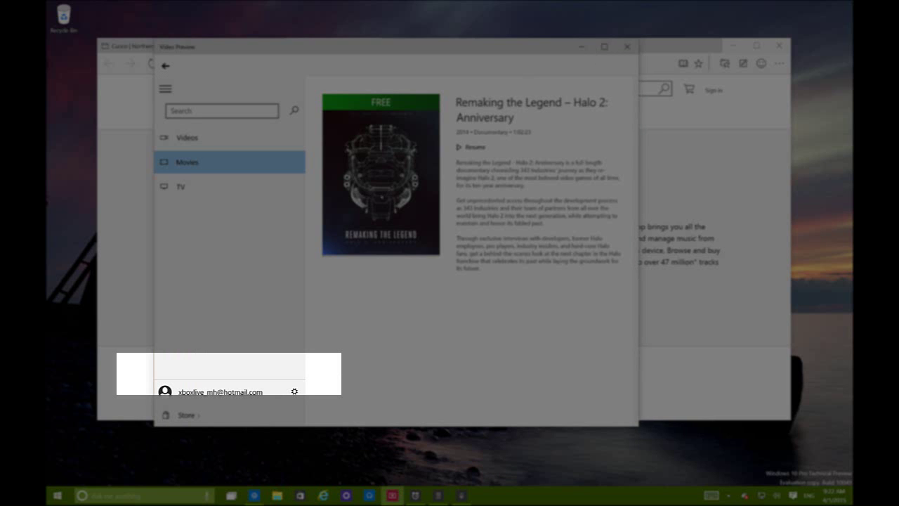
click(472, 147)
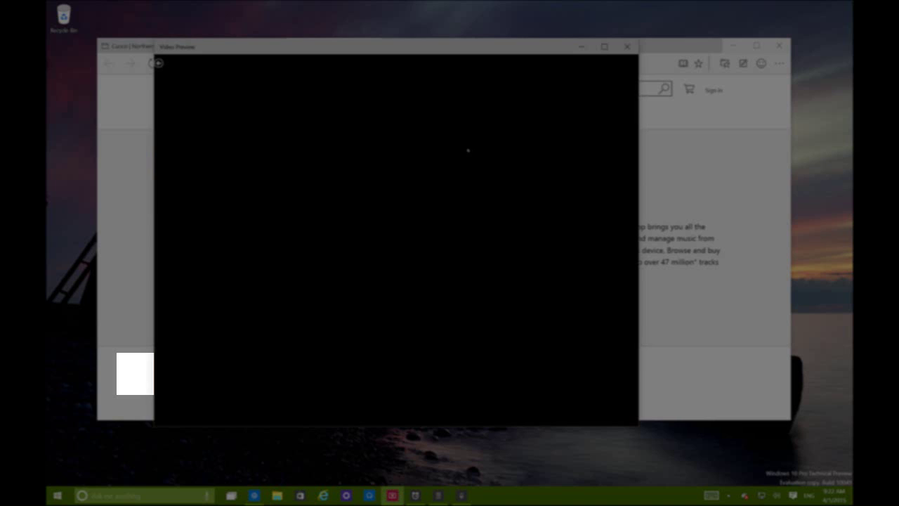
mouse_move(329, 186)
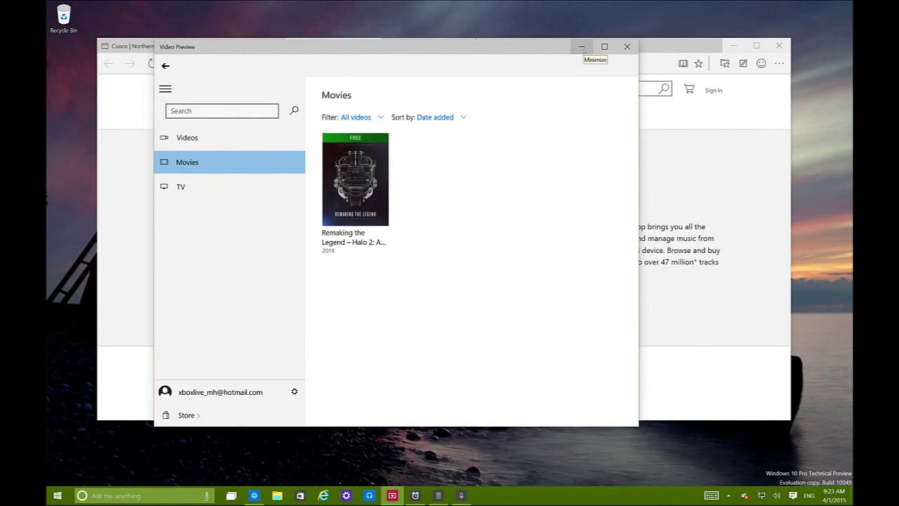
click(582, 47)
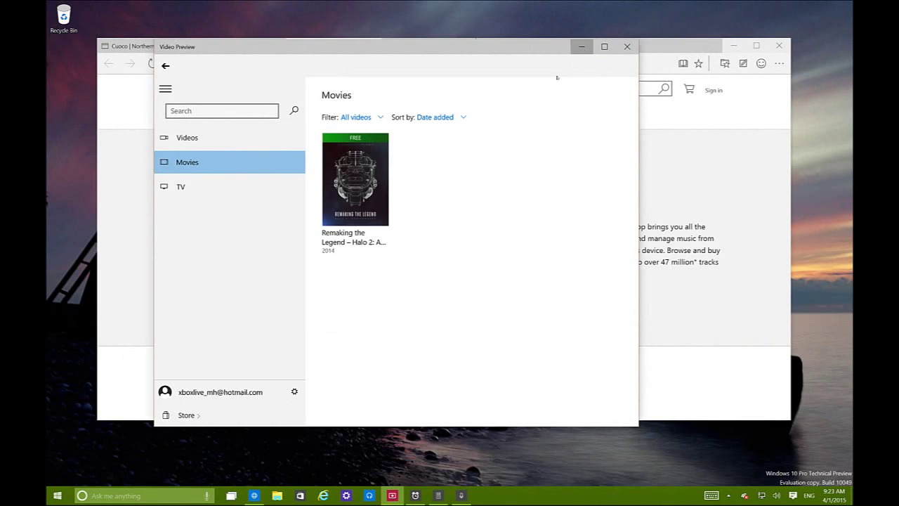
click(368, 495)
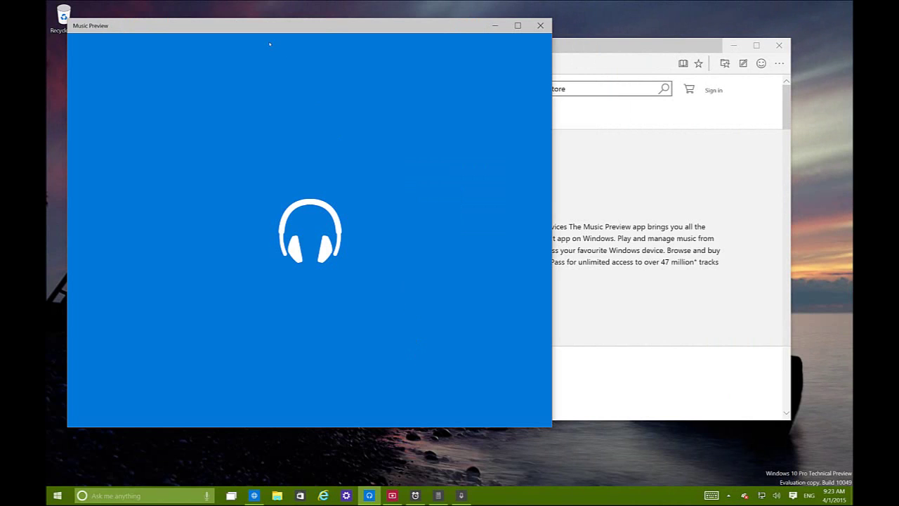
Move the Music Preview window down-right and, once Albums loads, open its Settings
drag(263, 30, 325, 45)
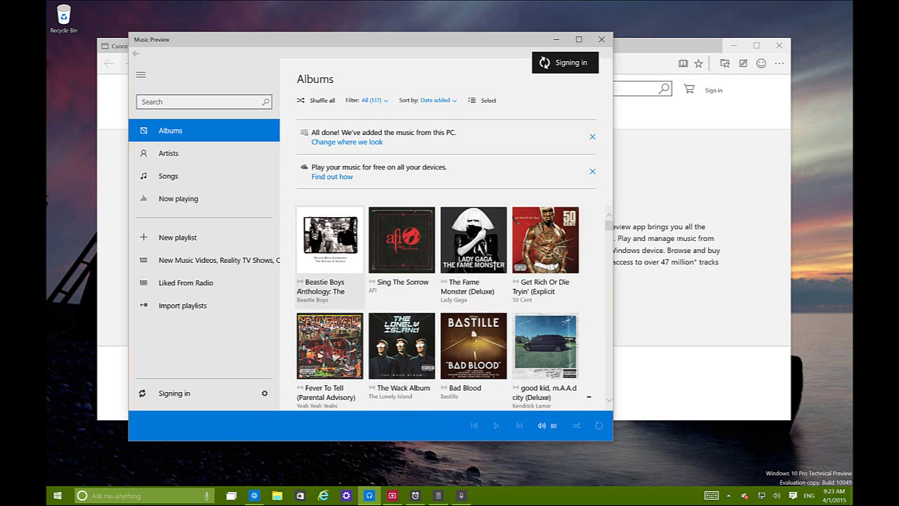
click(264, 394)
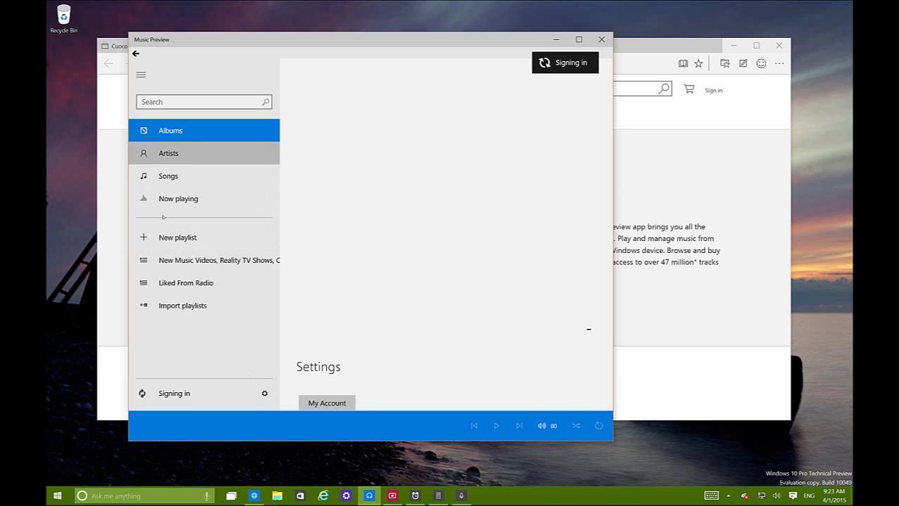
Switch Music Preview to the Artists view of the collection
click(147, 157)
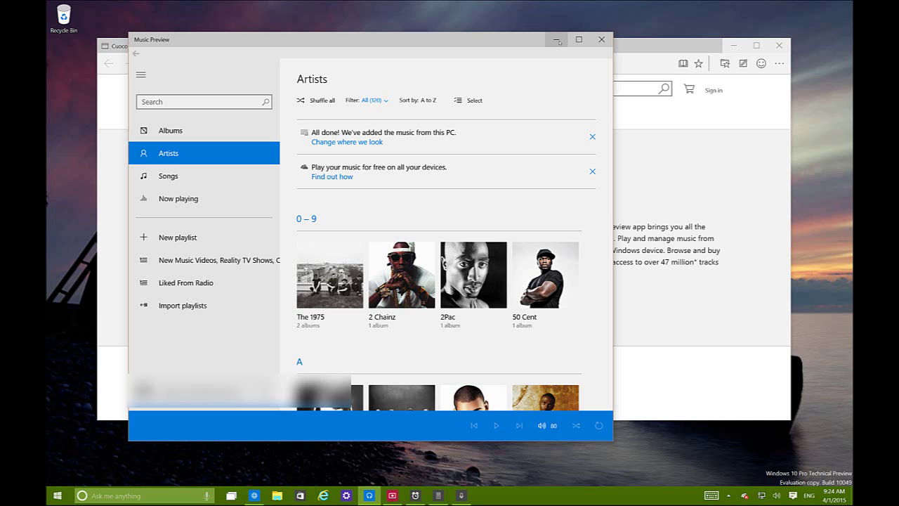
Minimize Music Preview to reveal the Music Preview Microsoft Store page in Spartan
click(557, 41)
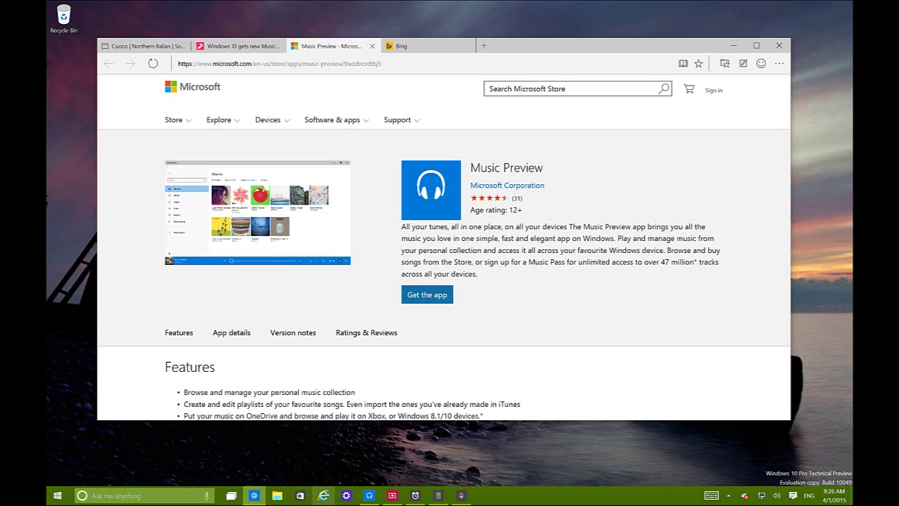
Open the Windows Start menu over the Spartan window
mouse_move(254, 497)
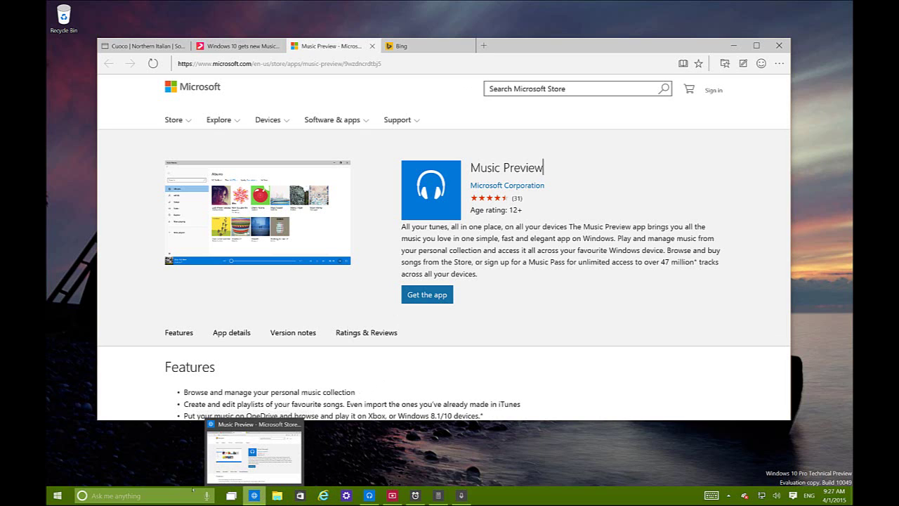
click(57, 495)
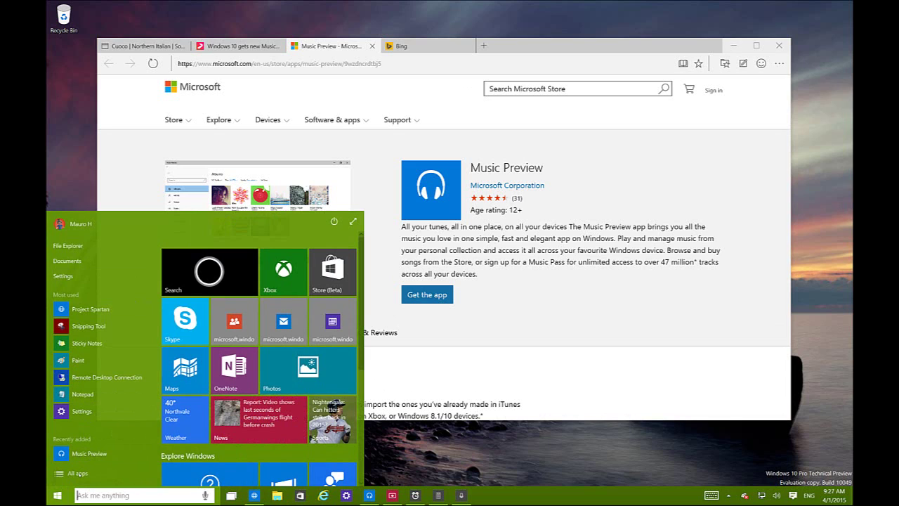
Browse the All apps list, open Cortana, then dismiss Cortana and the Start menu
click(77, 472)
drag(158, 276, 156, 467)
click(139, 495)
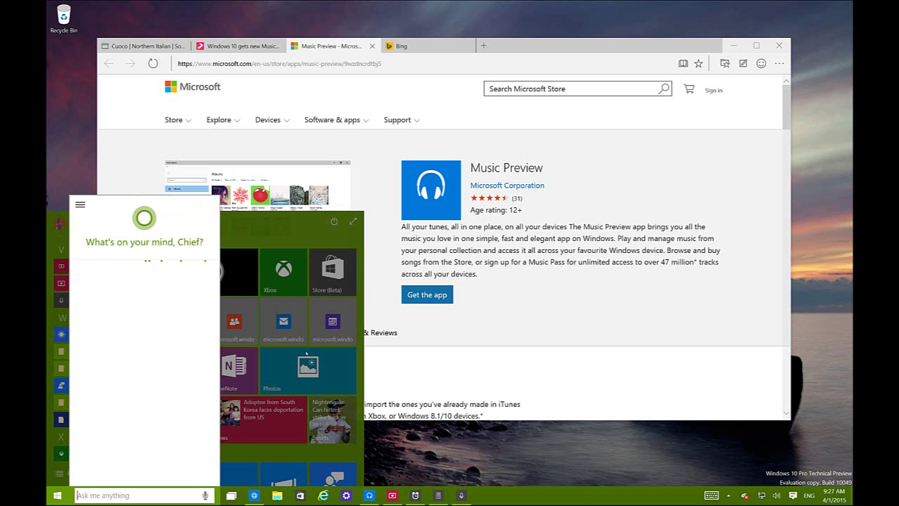
click(398, 332)
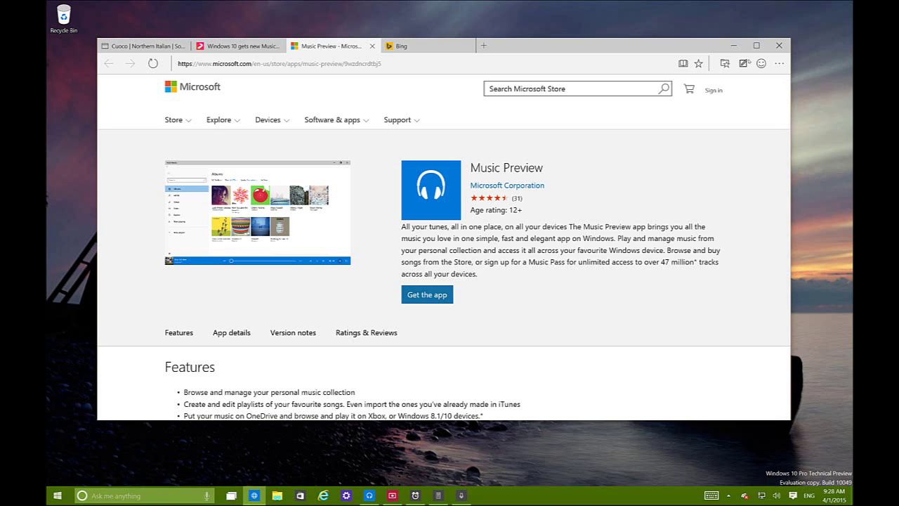
Toggle the desktop with Win+D, try a web note on msn.com, and dismiss the 'not available' message
key(super+d)
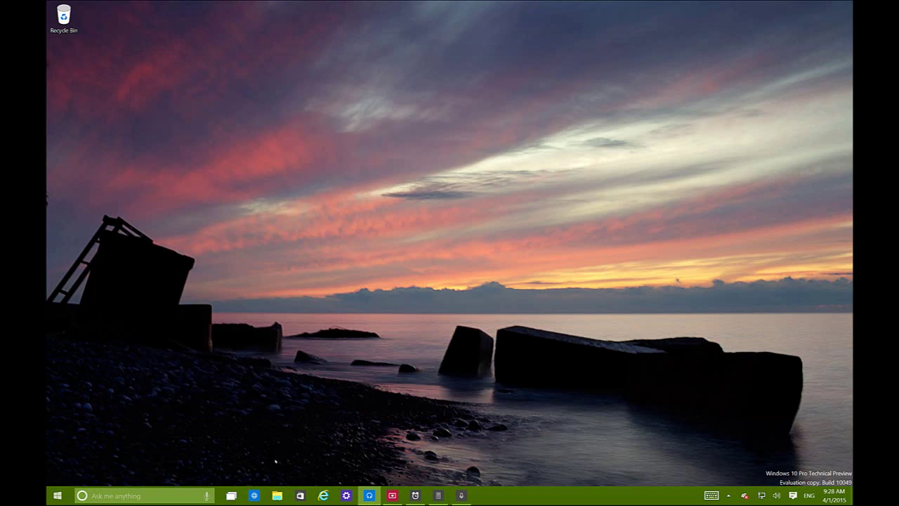
key(super+d)
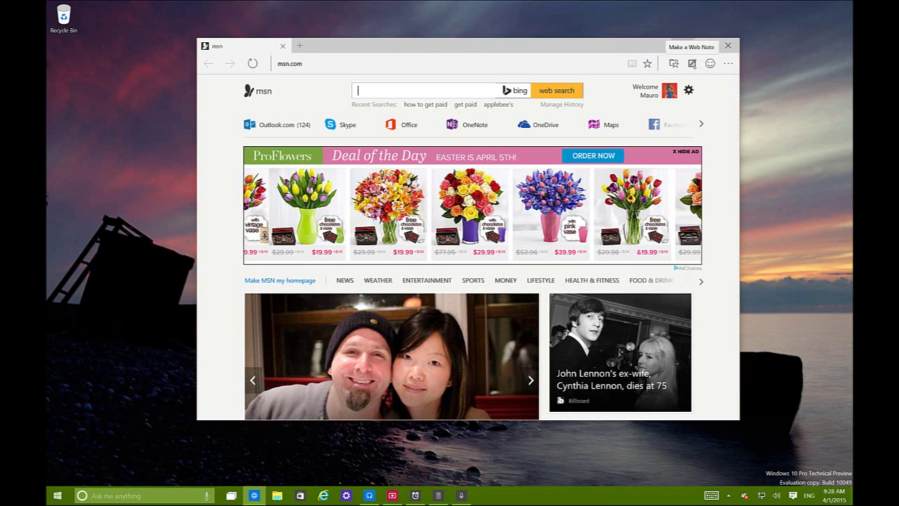
click(692, 63)
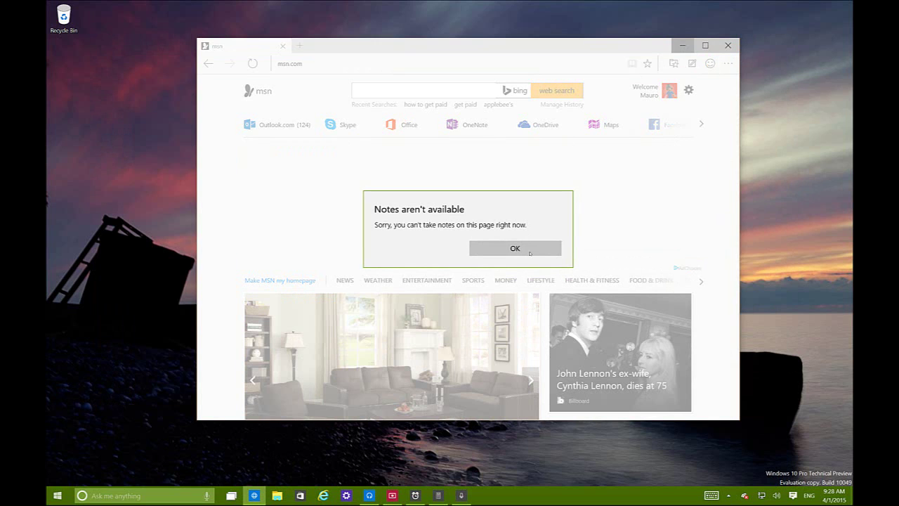
click(533, 250)
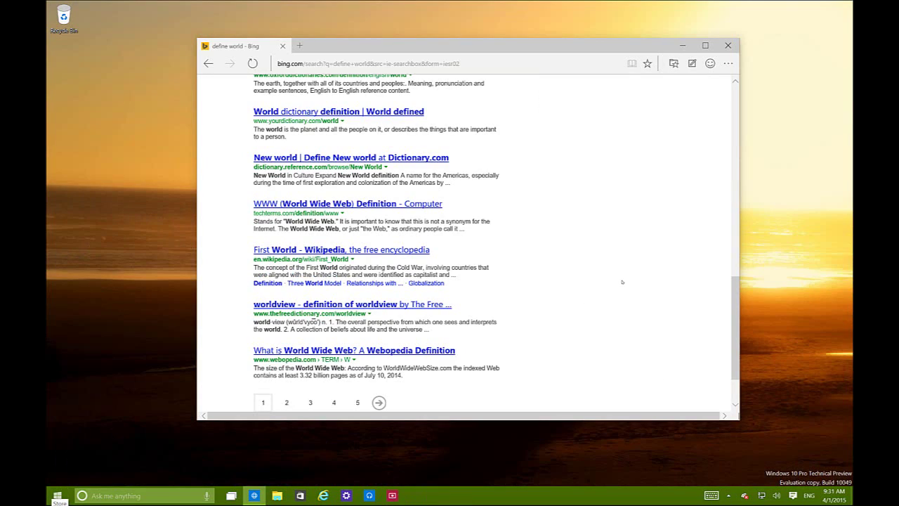
Scroll to the top of the Bing 'define world' results and enter web note mode
scroll(622, 282, up, 15)
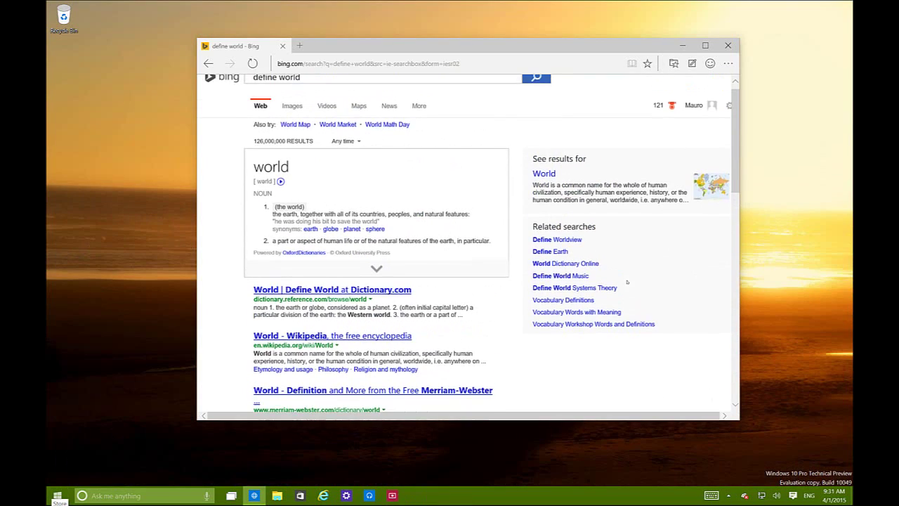
scroll(627, 282, up, 1)
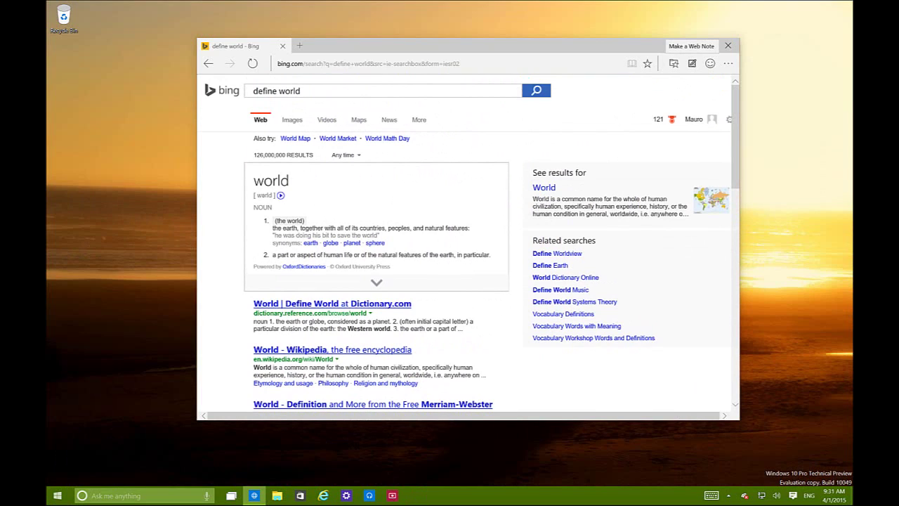
click(692, 63)
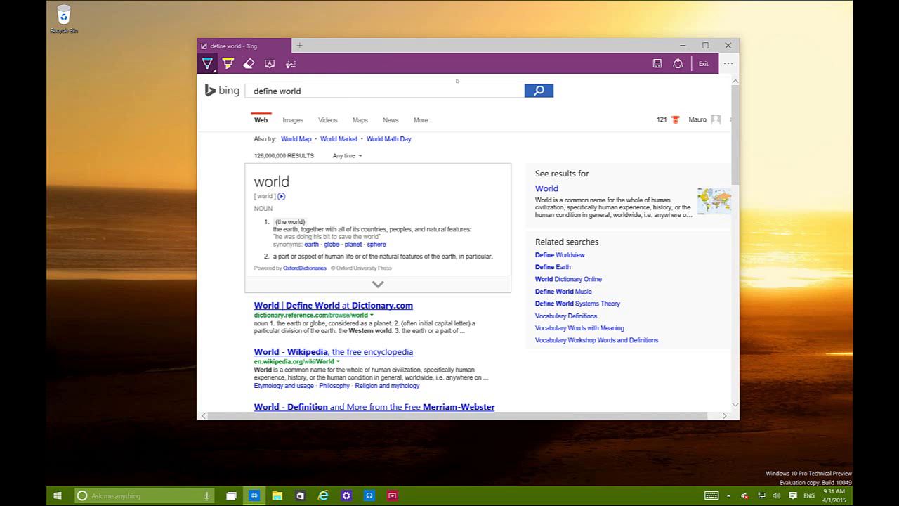
Draw cyan ink loops over the definition, related searches and search tabs, then choose the highlighter
mouse_move(425, 145)
mouse_down()
mouse_move(363, 232)
mouse_move(525, 191)
mouse_move(462, 236)
mouse_up()
mouse_move(403, 188)
mouse_down()
mouse_move(302, 274)
mouse_move(374, 218)
mouse_up()
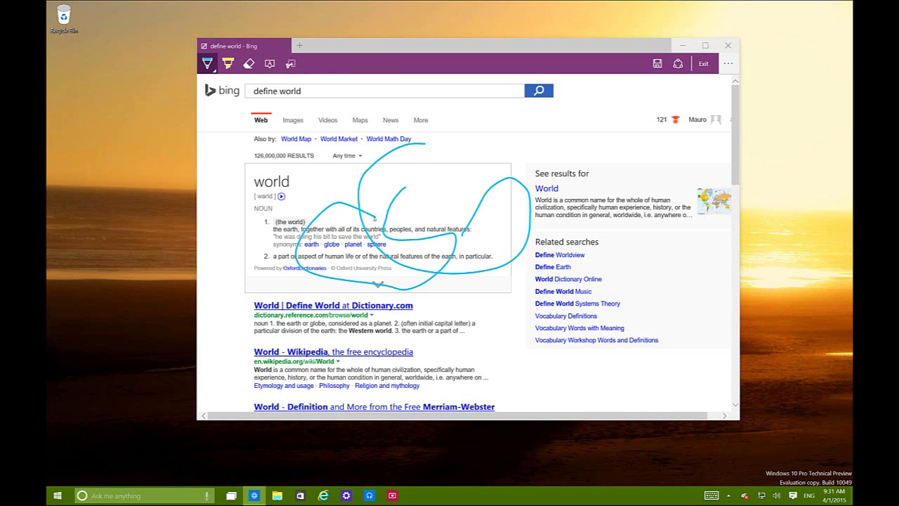
mouse_move(476, 370)
mouse_down()
mouse_move(569, 354)
mouse_move(611, 239)
mouse_move(651, 288)
mouse_up()
mouse_move(588, 167)
mouse_down()
mouse_move(616, 200)
mouse_move(535, 342)
mouse_up()
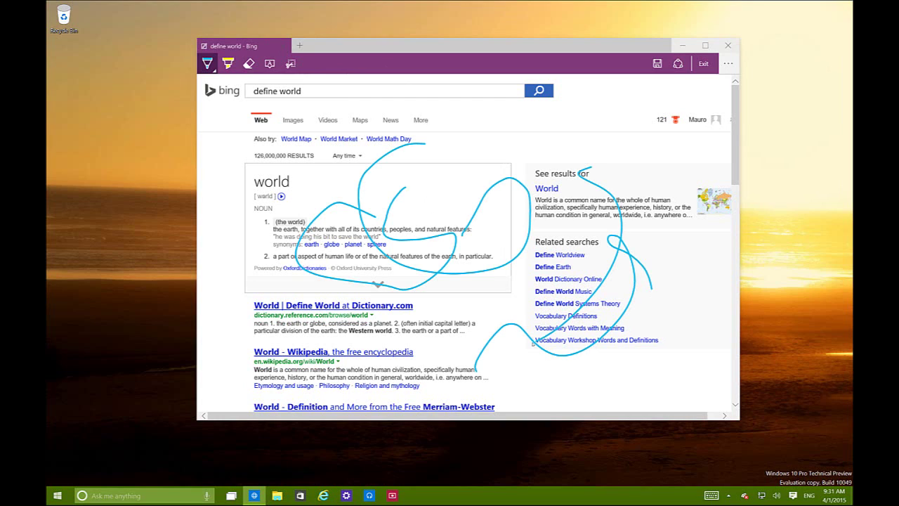
mouse_move(254, 124)
mouse_down()
mouse_move(264, 163)
mouse_move(382, 171)
mouse_move(407, 114)
mouse_move(253, 129)
mouse_up()
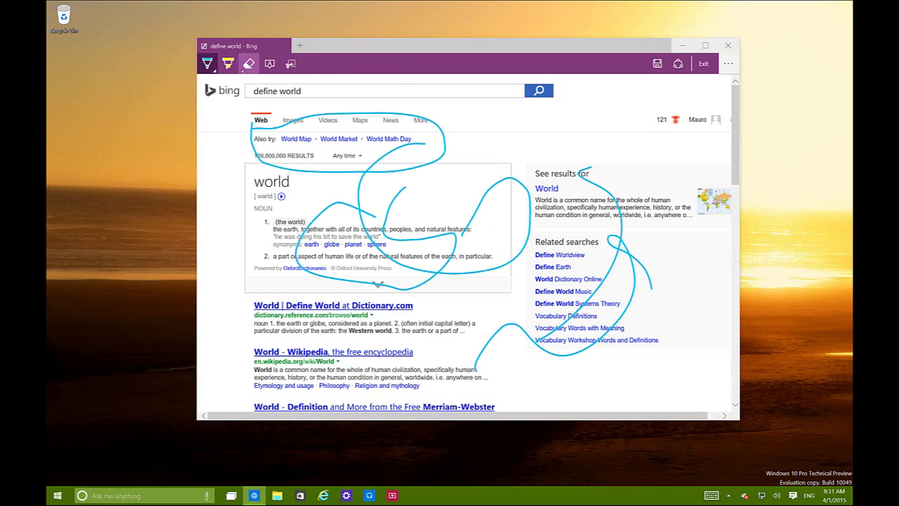
click(227, 63)
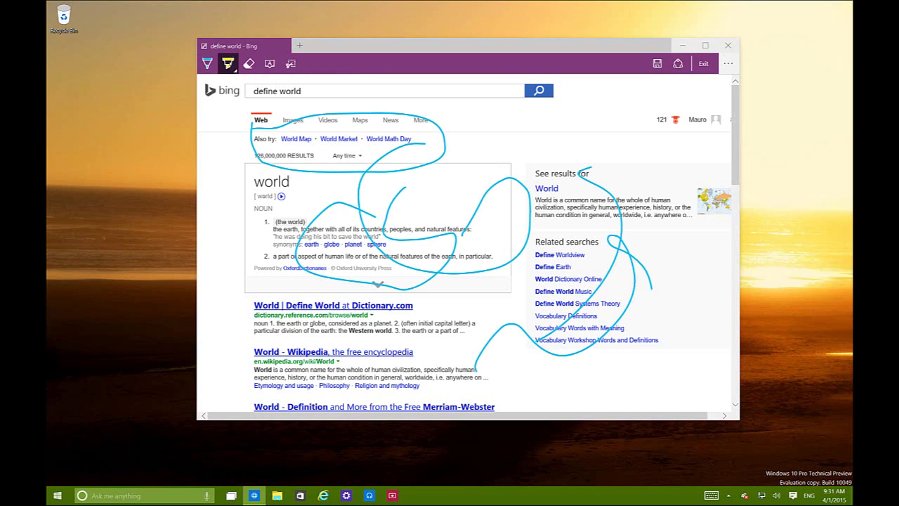
click(228, 63)
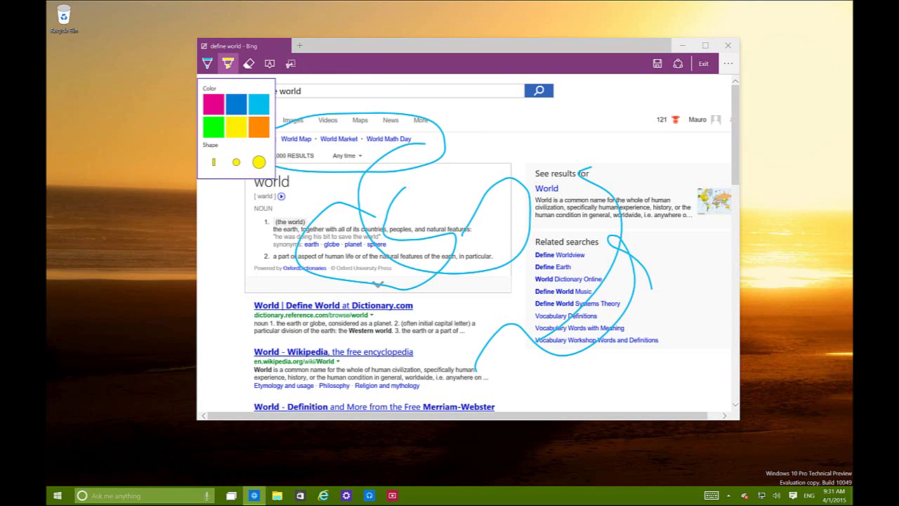
Highlight the Dictionary.com definition snippet in yellow and start a typed note at the lower right
click(227, 63)
click(227, 64)
click(236, 126)
mouse_move(288, 323)
mouse_down()
mouse_move(463, 328)
mouse_move(285, 335)
mouse_move(266, 322)
mouse_up()
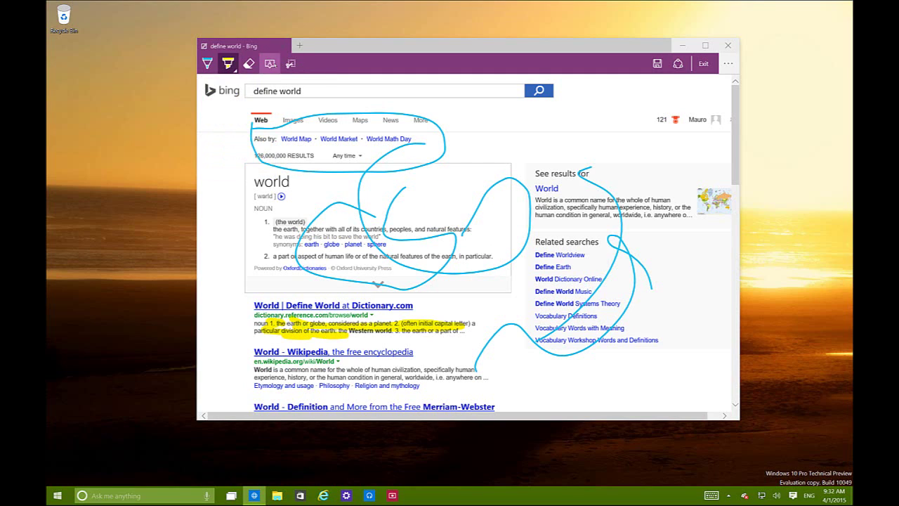
click(269, 63)
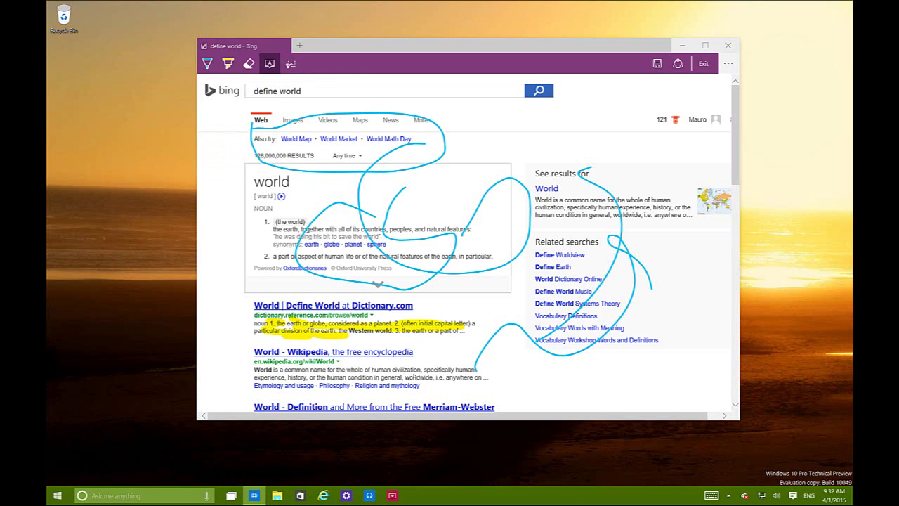
scroll(443, 368, down, 1)
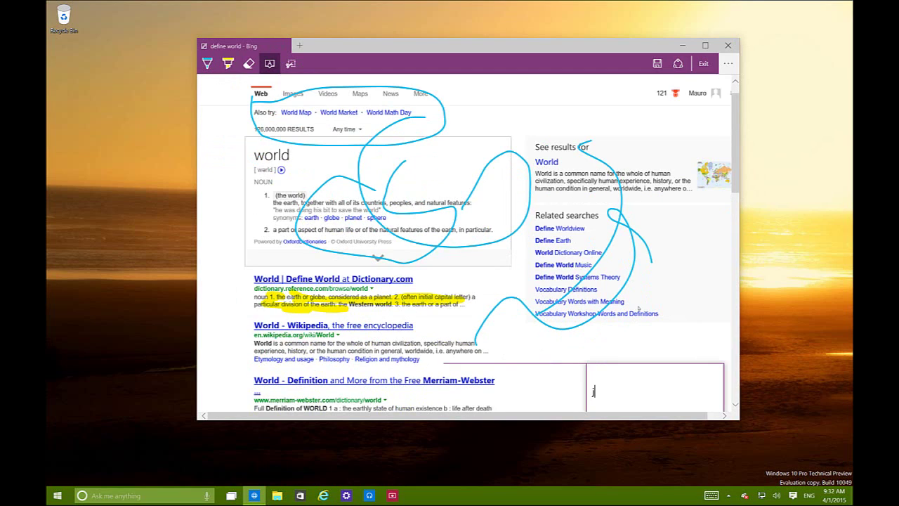
Add the typed note 'I like this.' and attempt to share the annotated page
text(I like this.)
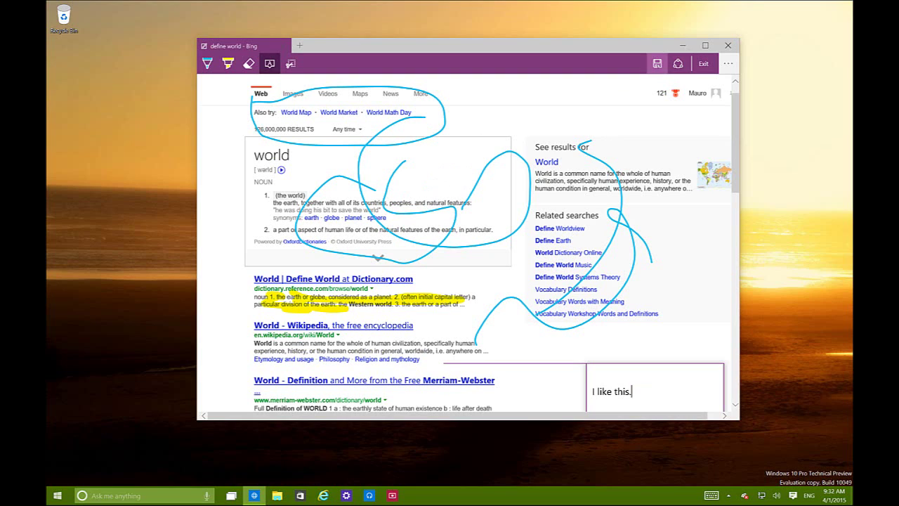
click(678, 63)
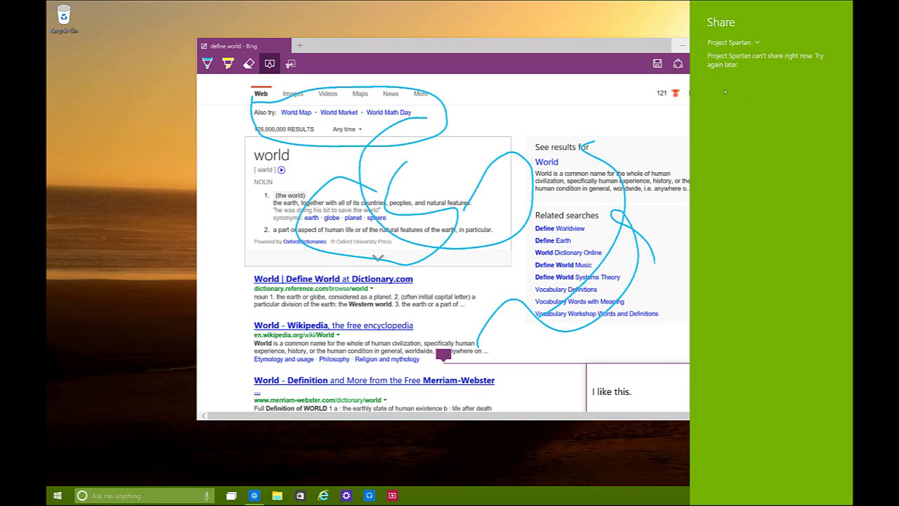
Dismiss the failed Share pane and exit web note mode, discarding the ink and note
click(756, 43)
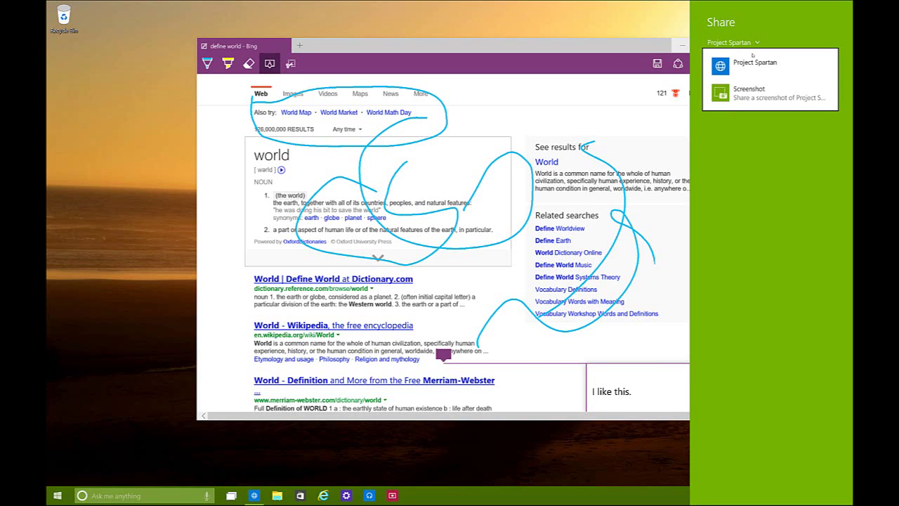
click(743, 130)
click(670, 43)
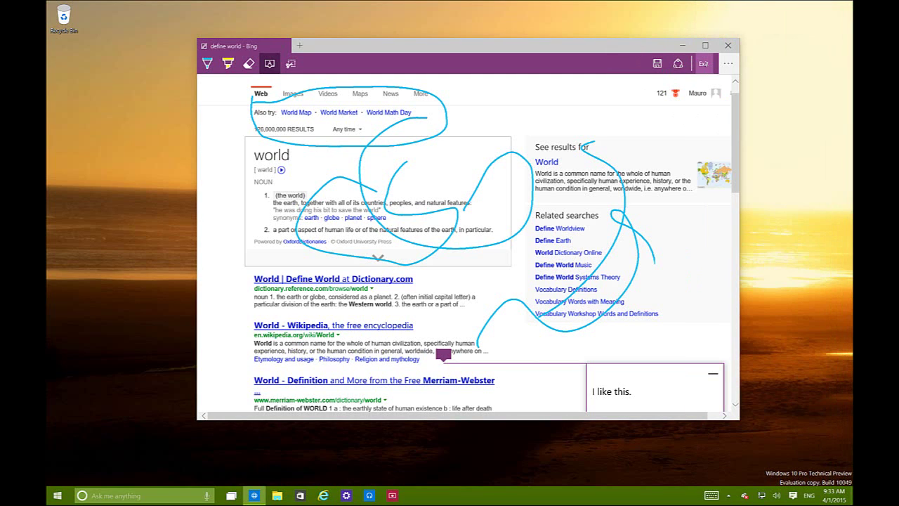
click(703, 64)
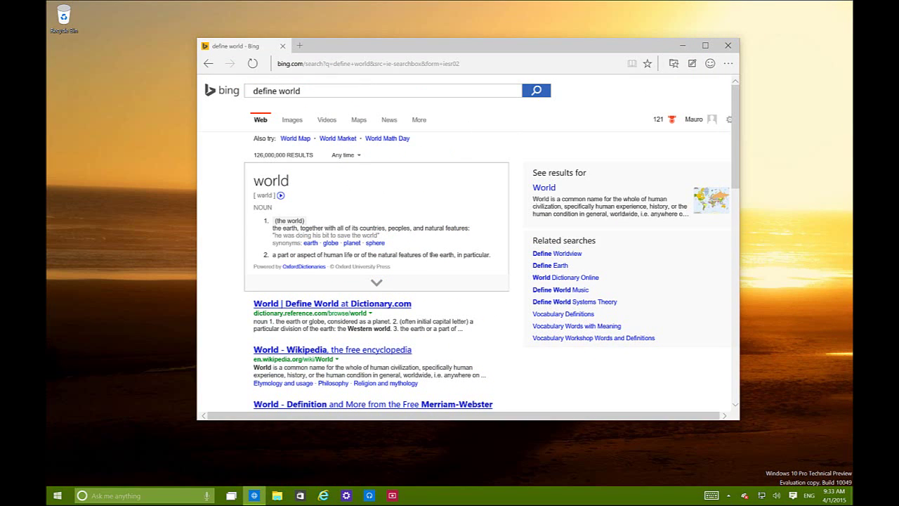
Open the 'World | Define World at Dictionary.com' search result
click(332, 304)
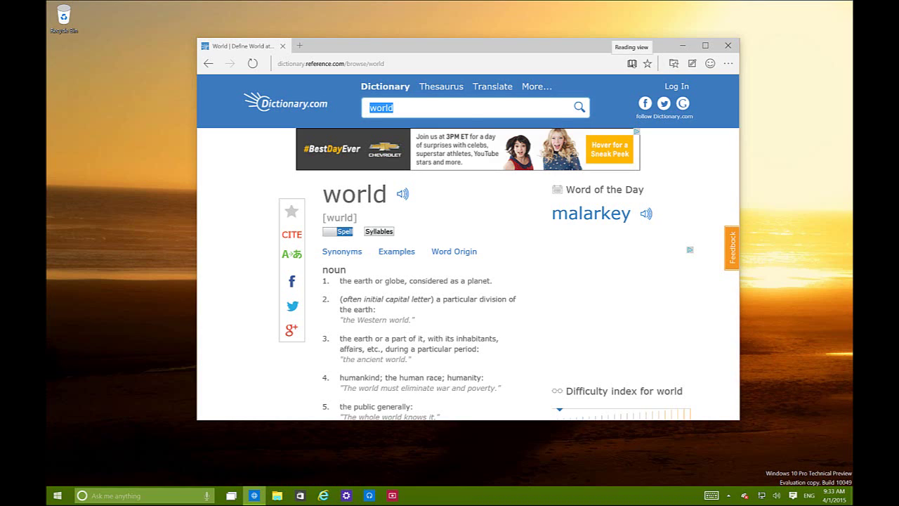
Switch the Dictionary.com 'world' entry to reading view and scroll through the article
click(631, 63)
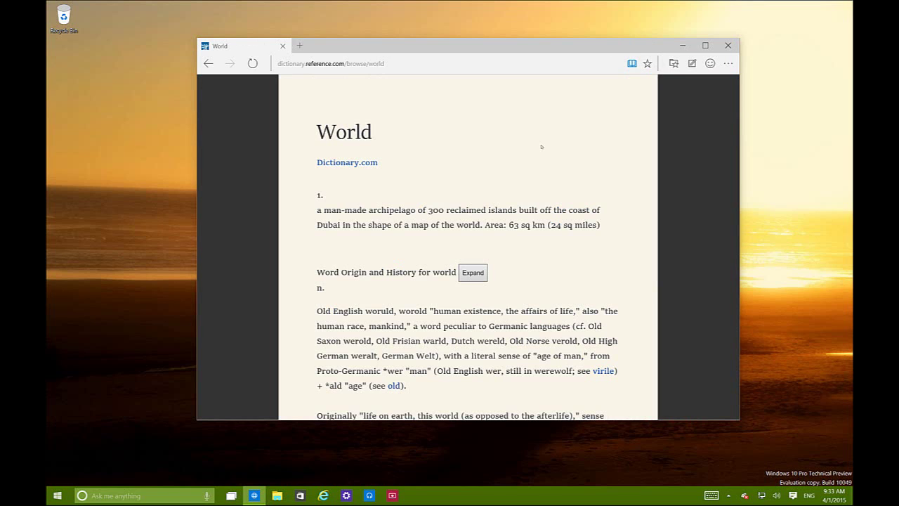
scroll(542, 146, down, 5)
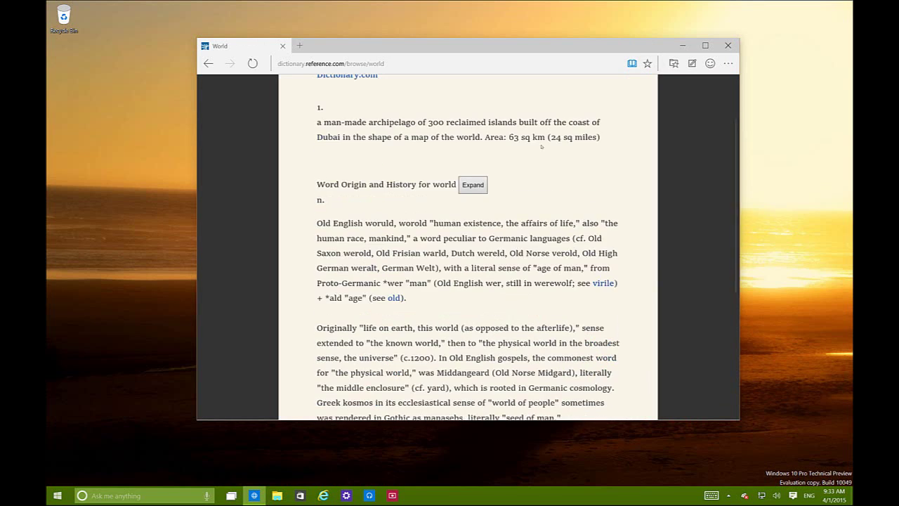
scroll(542, 146, up, 5)
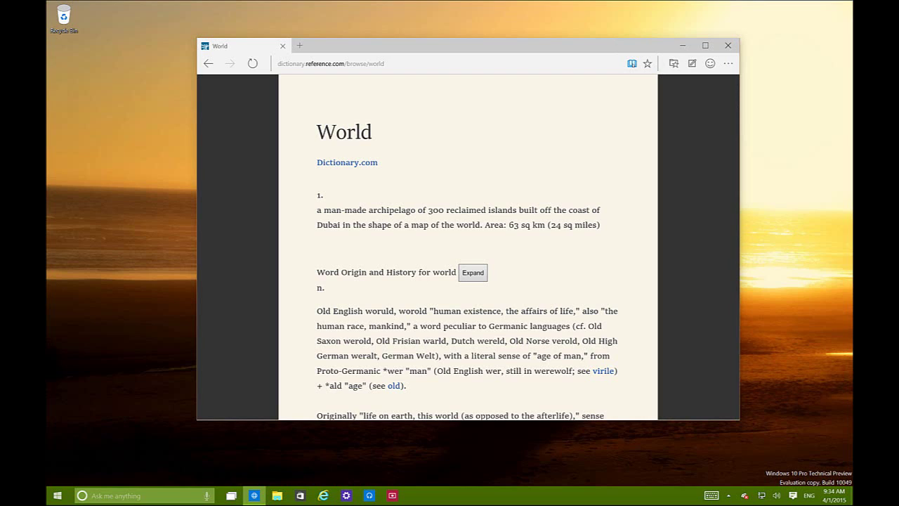
Leave reading view, add the Dictionary.com 'world' page to Favorites, and show the Favorites list
click(632, 63)
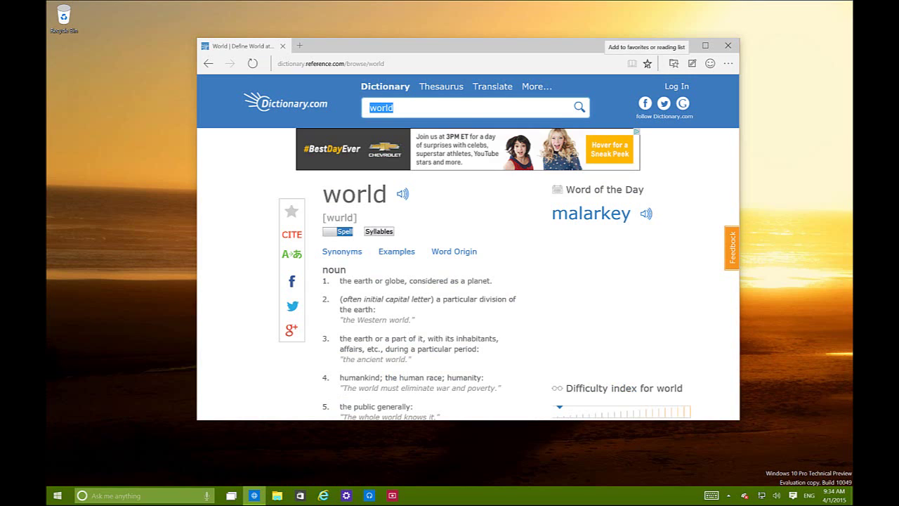
click(646, 63)
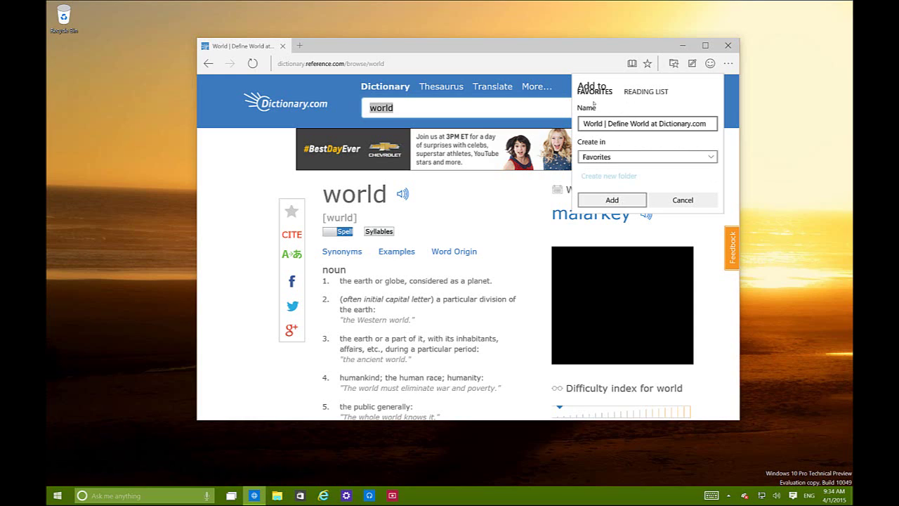
click(624, 199)
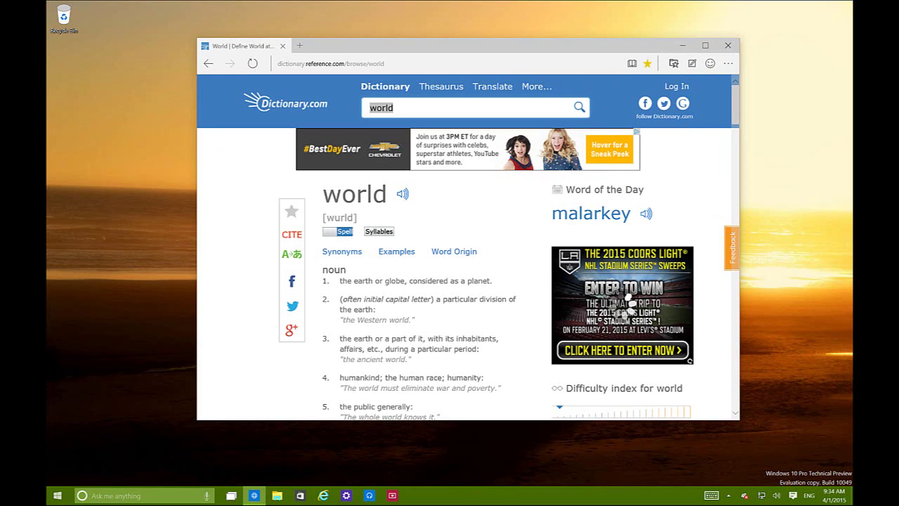
click(673, 63)
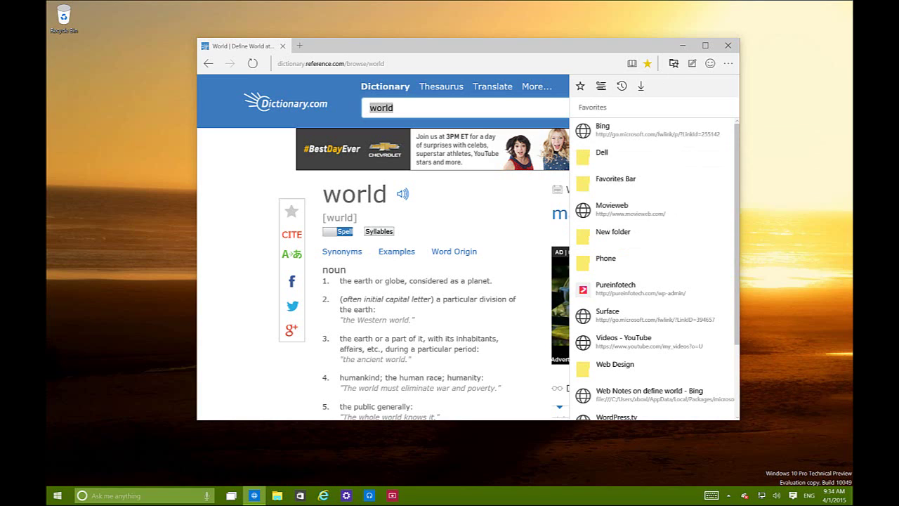
Switch the Hub to the Reading List, close it, then reopen and close Favorites with Ctrl+I
click(601, 88)
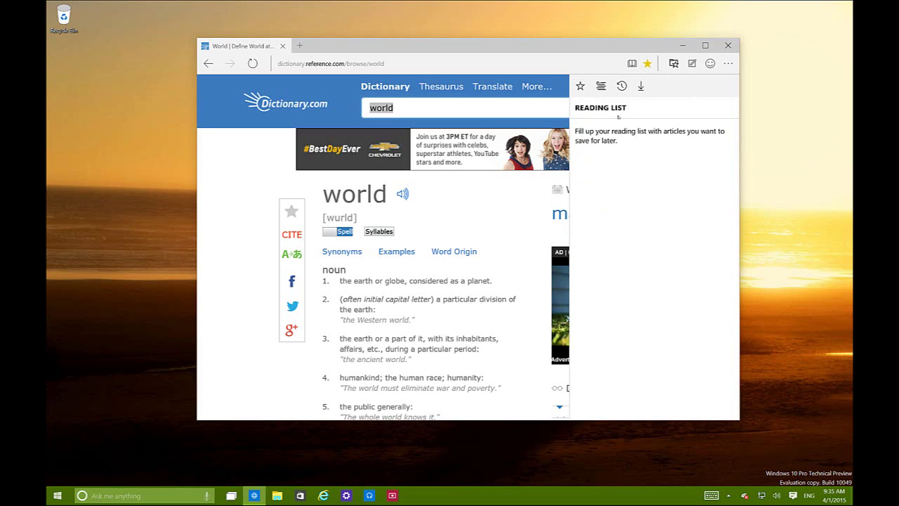
right_click(266, 151)
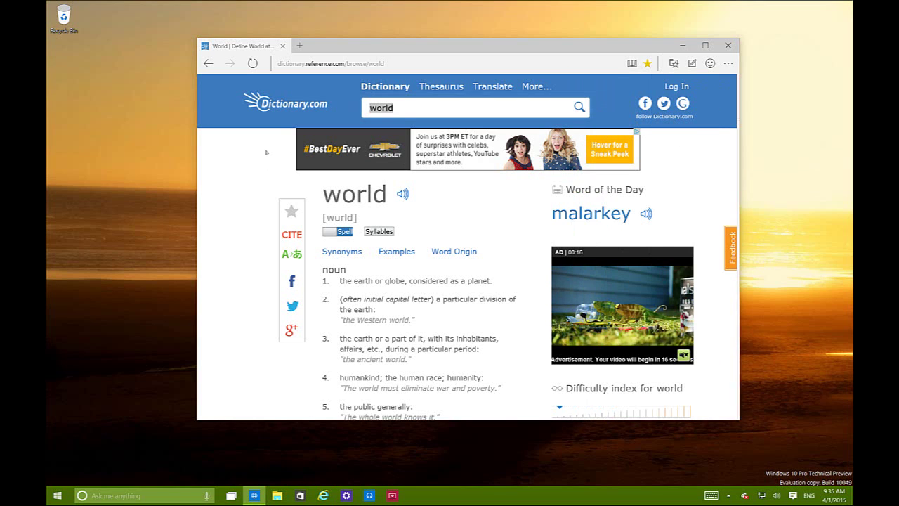
click(249, 175)
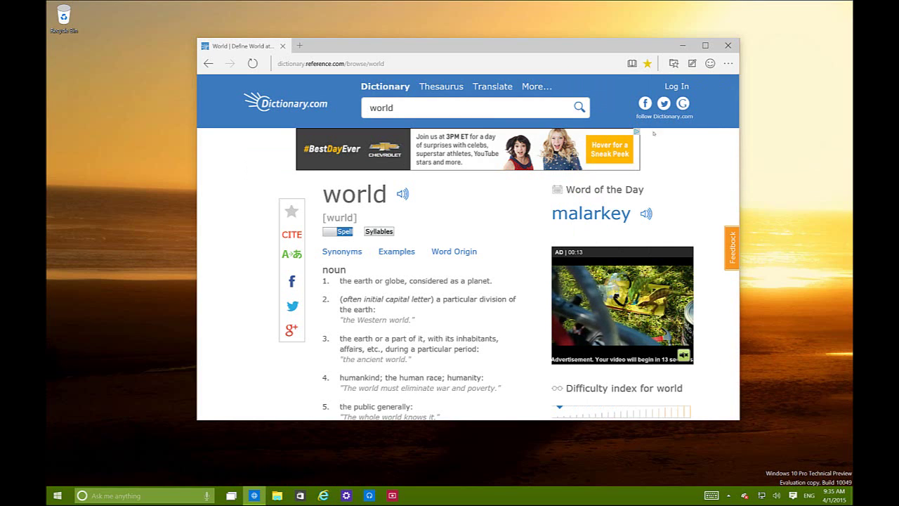
key(ctrl+i)
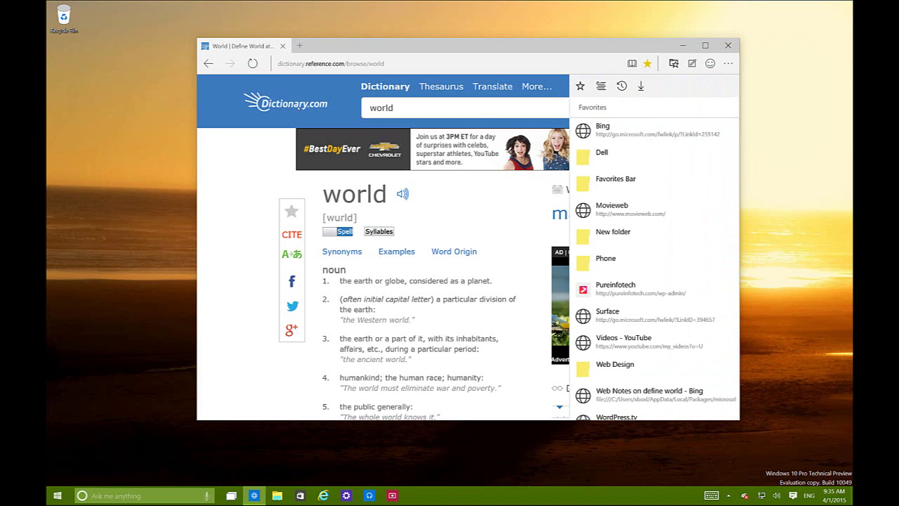
key(Escape)
Try the right-click menus on the site logo and page text, then show the More actions menu
right_click(297, 105)
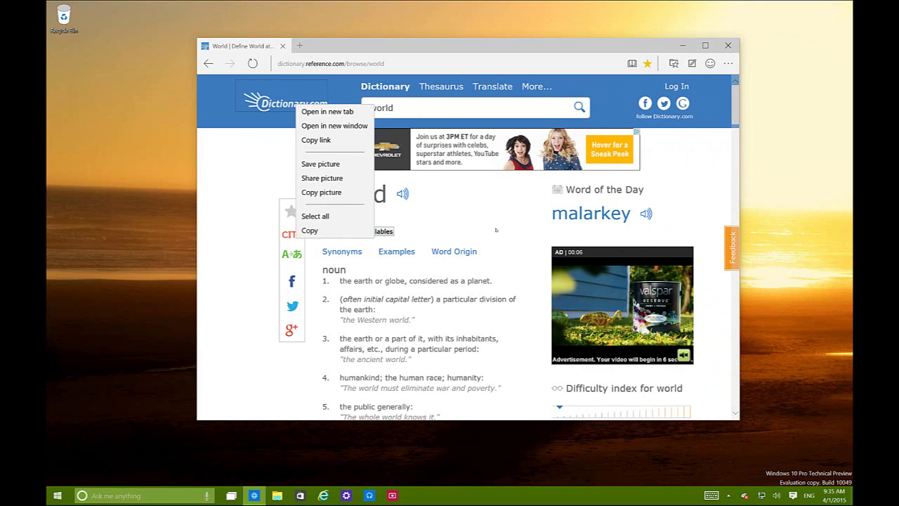
key(Escape)
right_click(431, 281)
key(Escape)
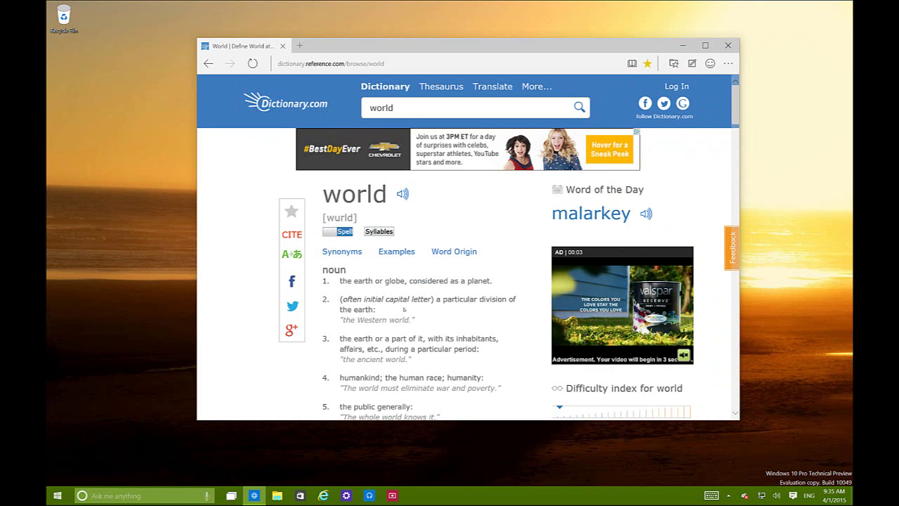
click(726, 65)
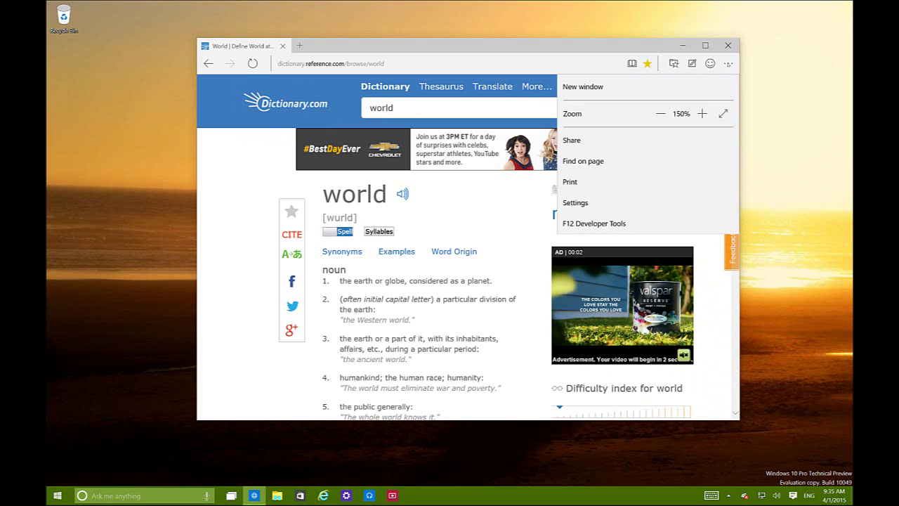
Dismiss the More actions menu with Esc to reveal the Dictionary.com 'world' page
key(Escape)
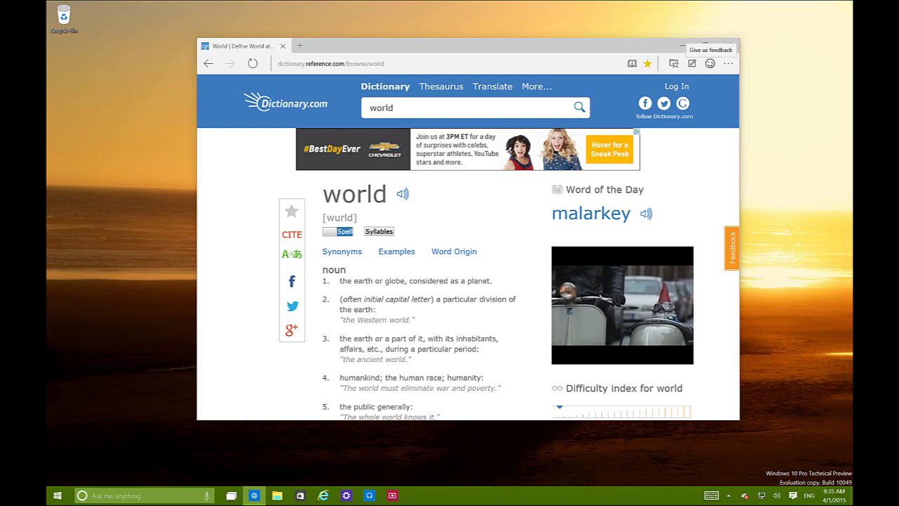
click(710, 63)
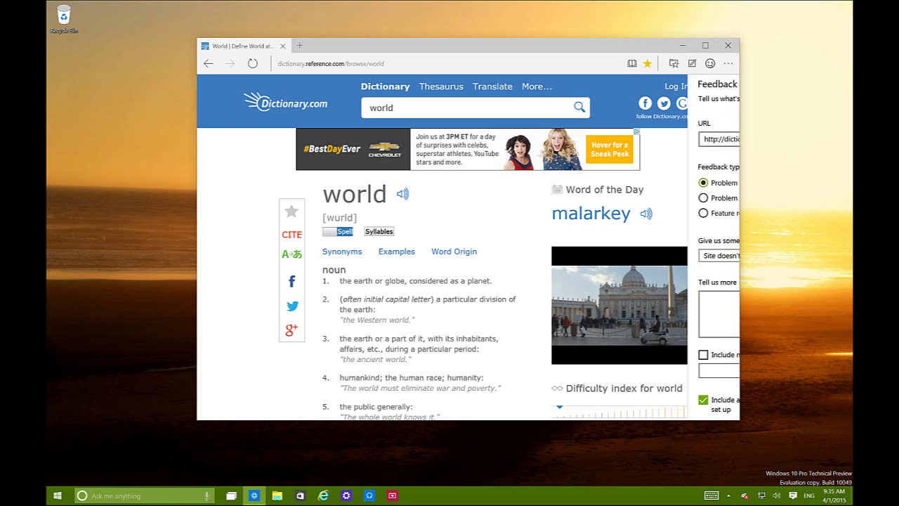
scroll(683, 139, down, 2)
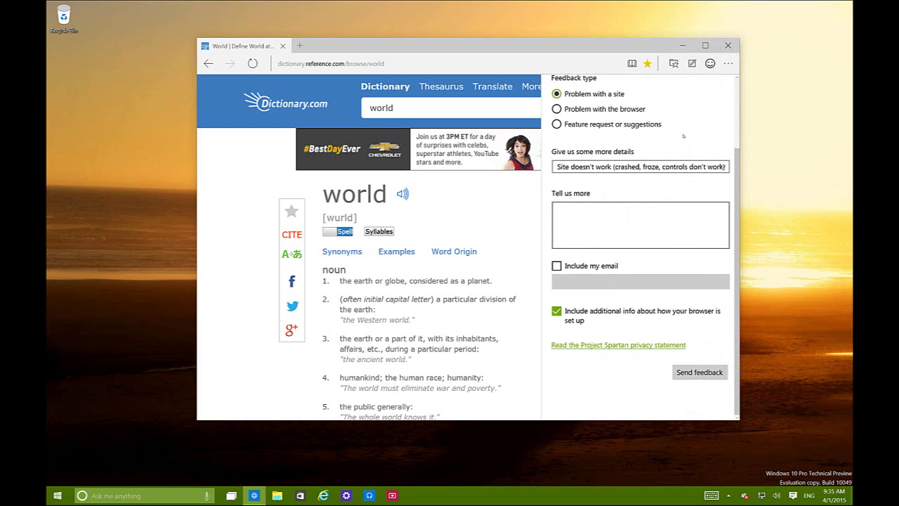
scroll(683, 135, up, 2)
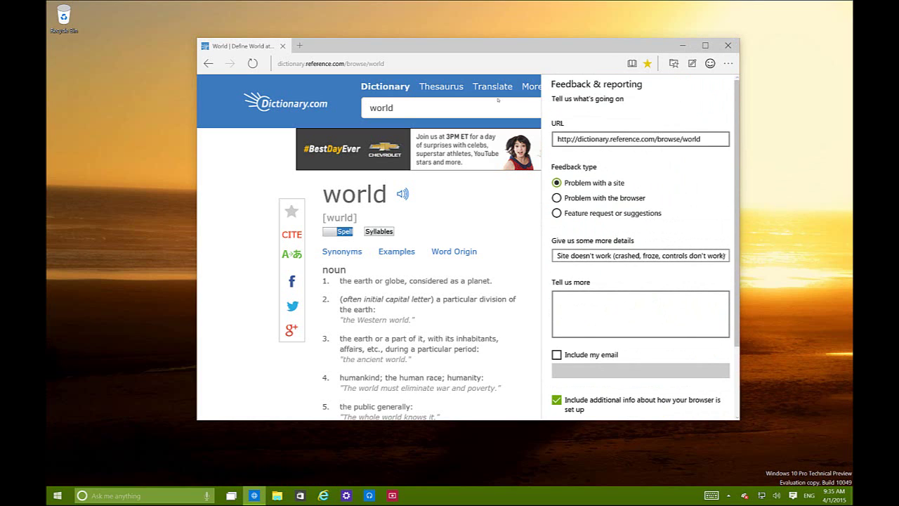
click(259, 170)
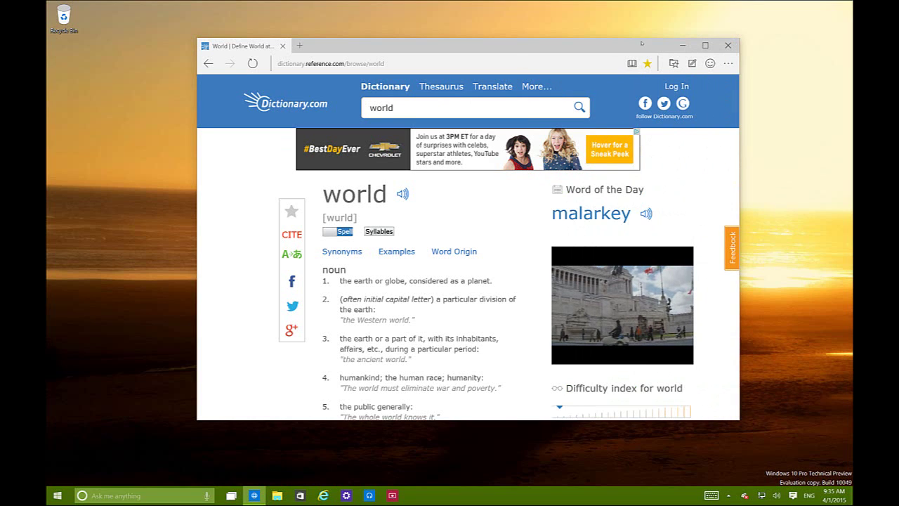
Switch the Spartan window to full screen using the Full screen icon beside Zoom
click(729, 64)
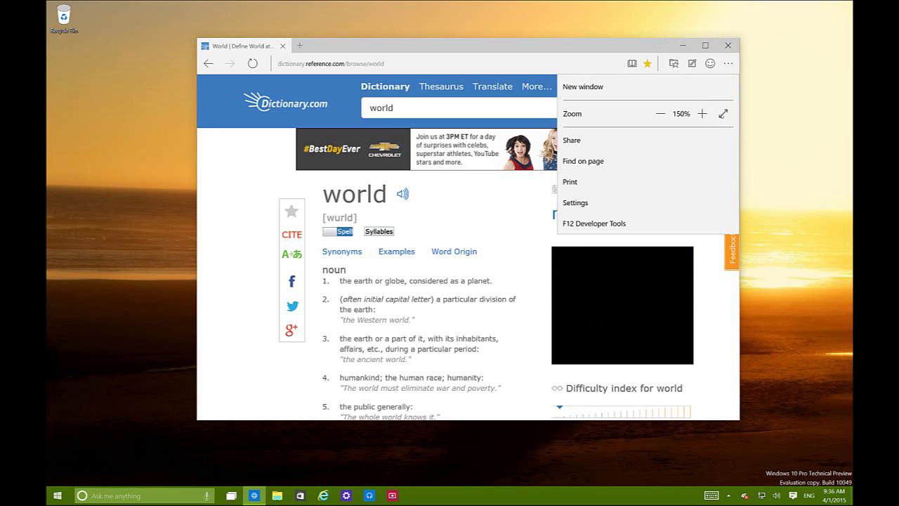
click(722, 114)
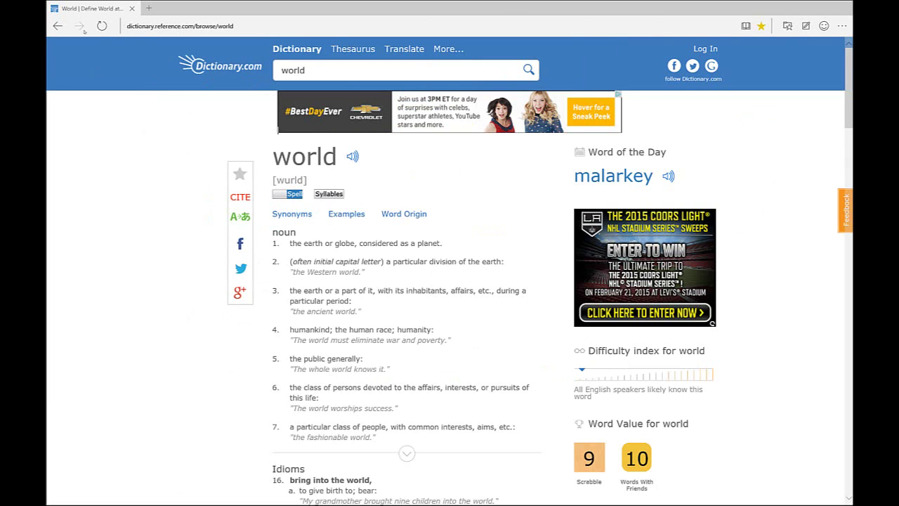
Go back to the previous page and bring up the More actions menu
key(alt+Left)
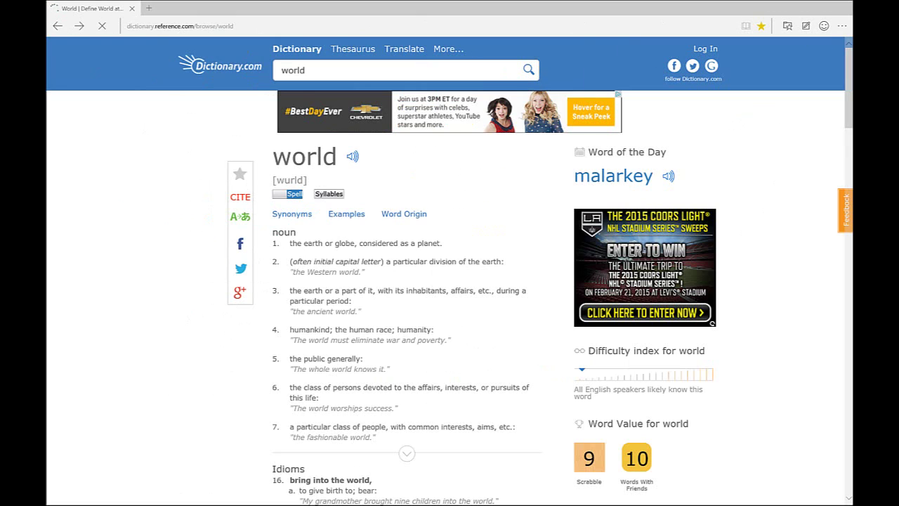
click(842, 27)
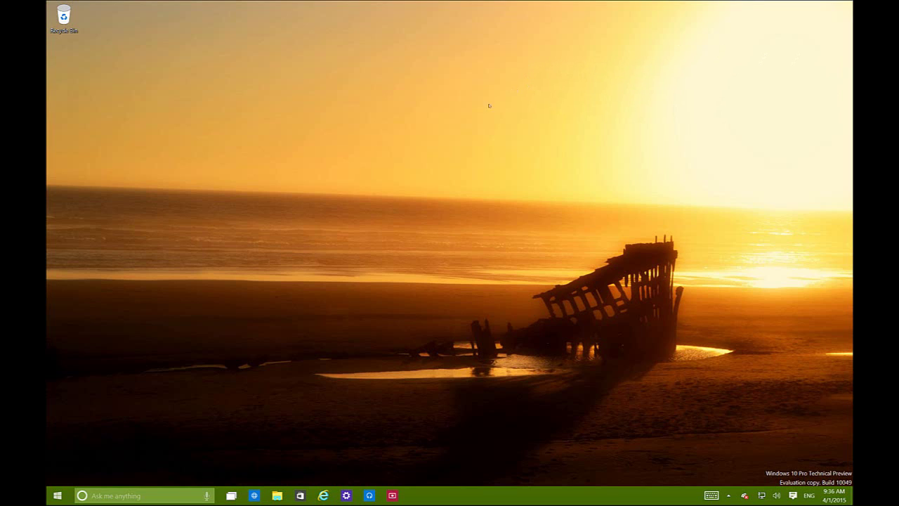
key(super+1)
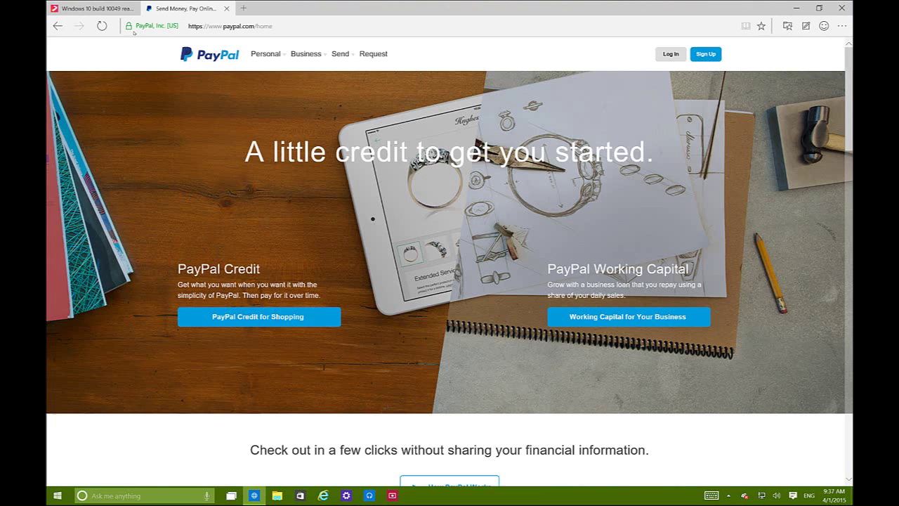
click(296, 28)
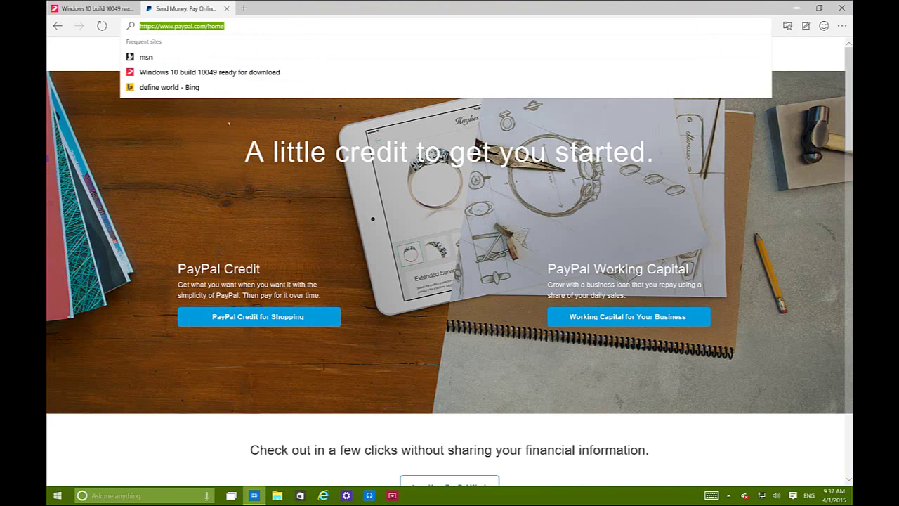
click(164, 165)
click(138, 26)
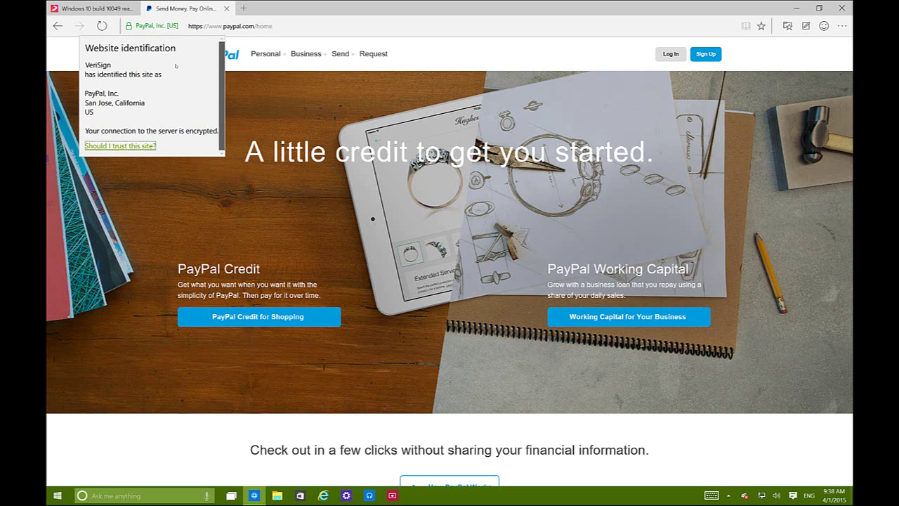
key(super+d)
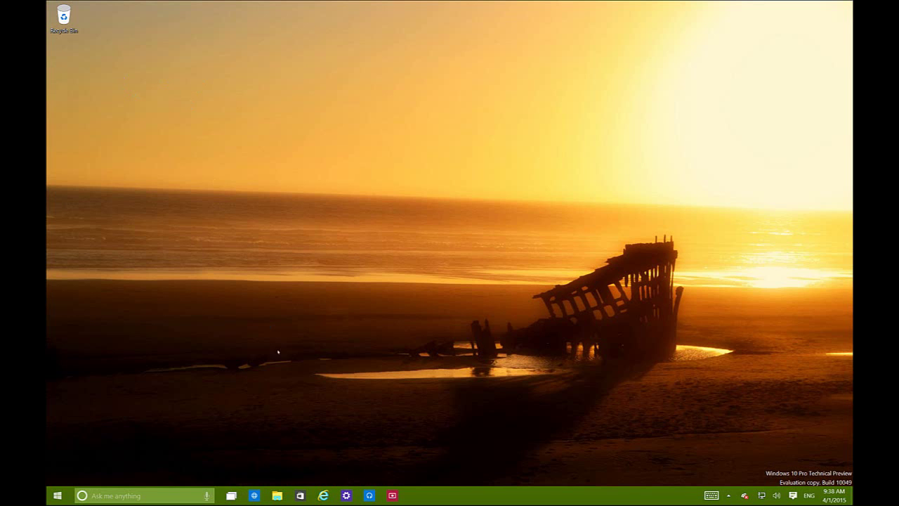
Relaunch Spartan from the taskbar onto the msn home page and show its More actions menu
click(252, 497)
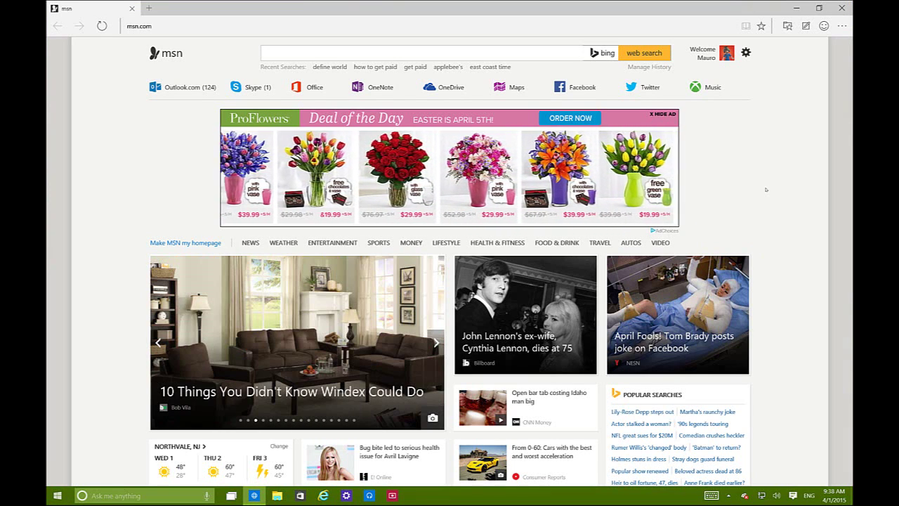
scroll(764, 194, down, 4)
scroll(765, 195, up, 3)
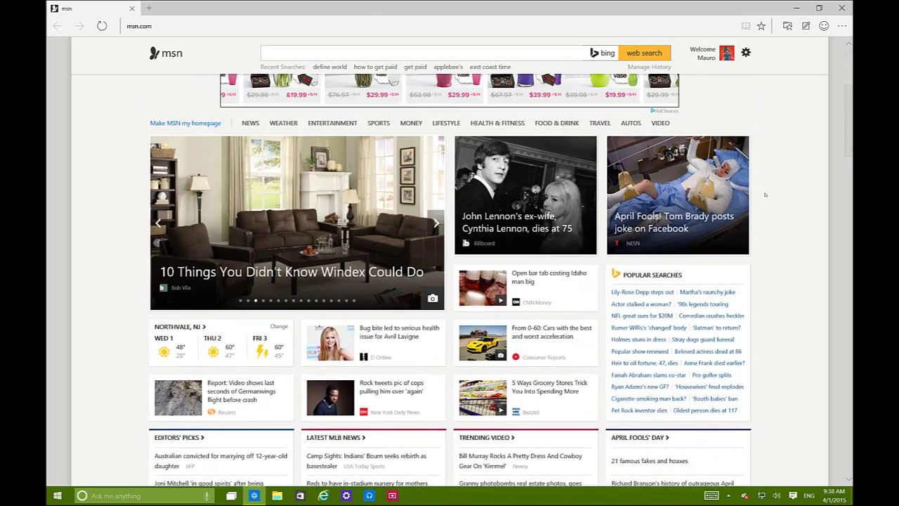
scroll(764, 195, up, 1)
click(840, 27)
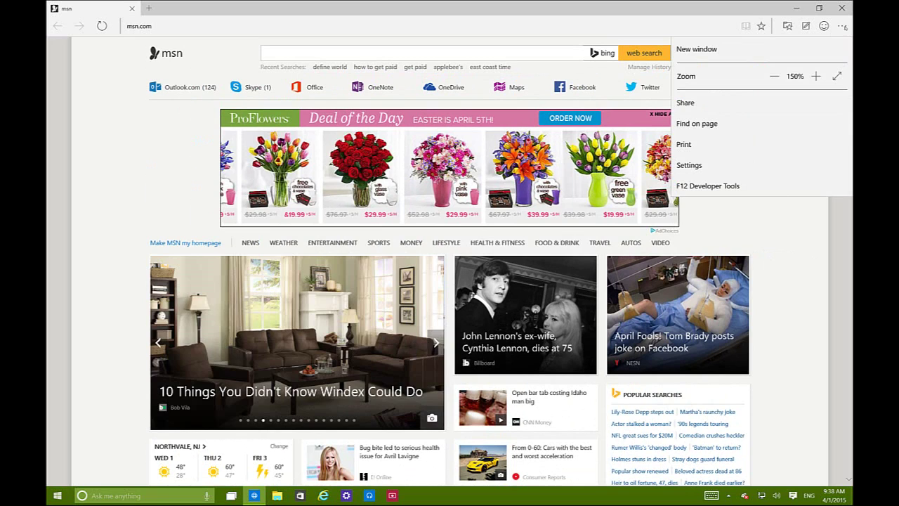
In Settings, keep the reading view style at Default
click(711, 167)
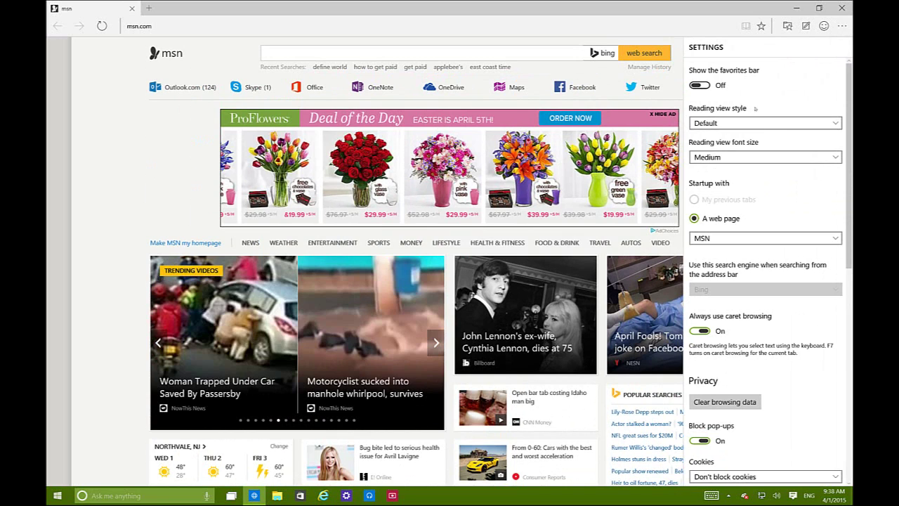
drag(849, 91, 846, 311)
scroll(845, 311, up, 10)
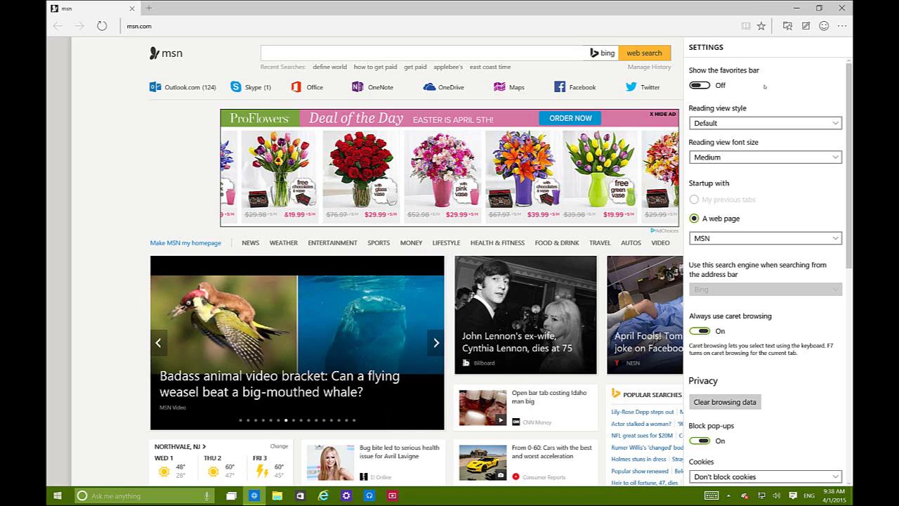
click(764, 124)
click(773, 106)
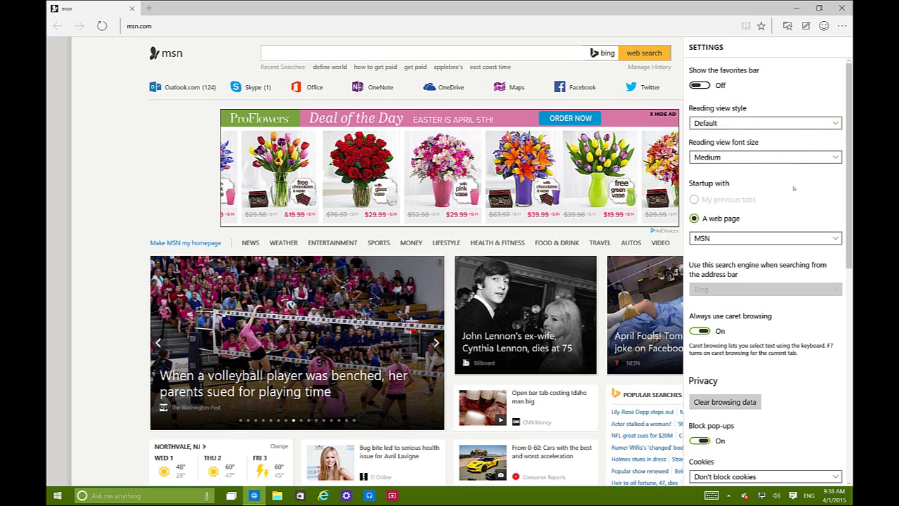
scroll(780, 172, down, 2)
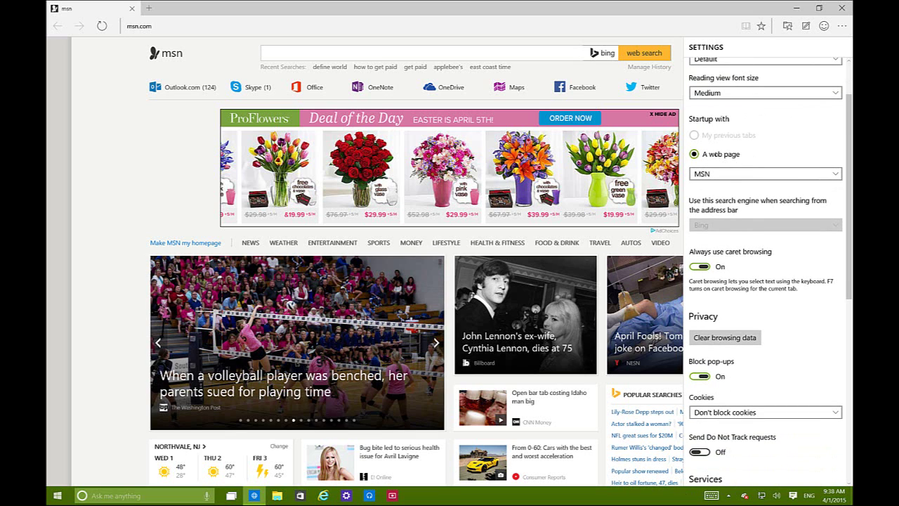
Set the startup page to a custom web page, bing.com, replacing about:blank, and save
click(743, 174)
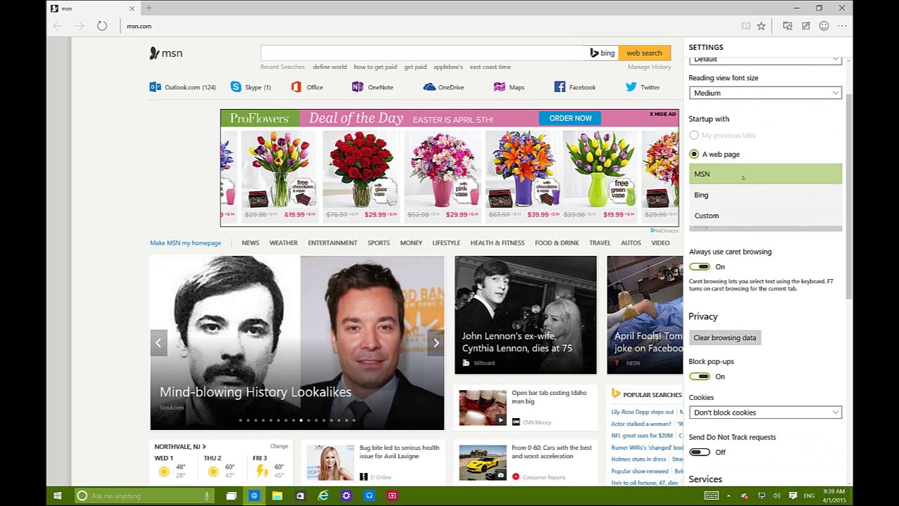
click(728, 214)
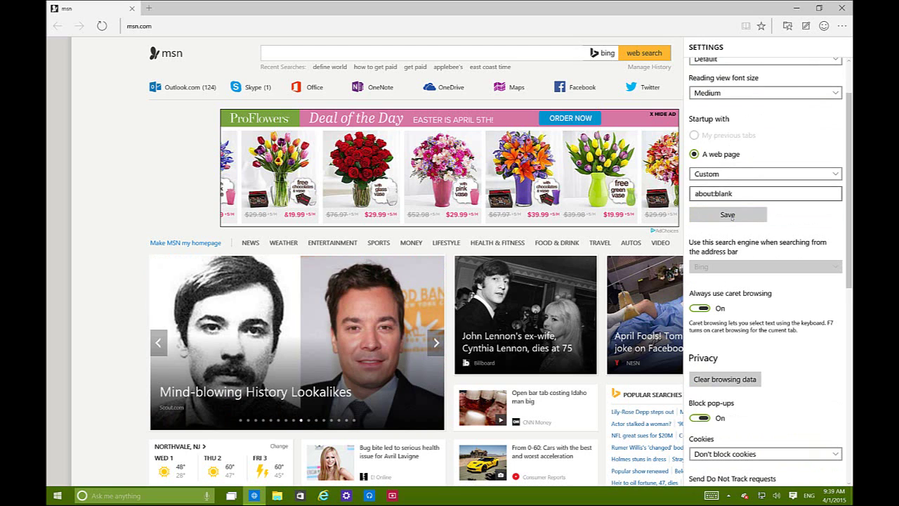
click(746, 193)
key(ctrl+a)
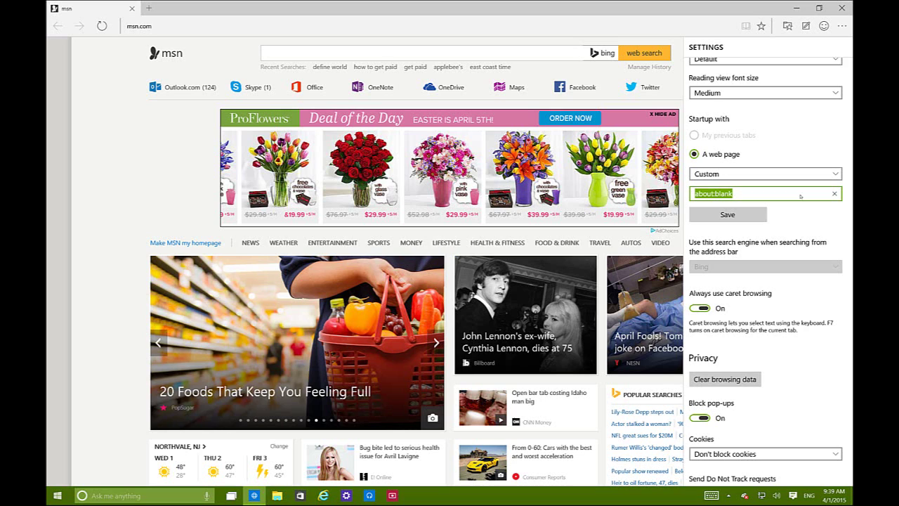
text(bing.com)
click(735, 212)
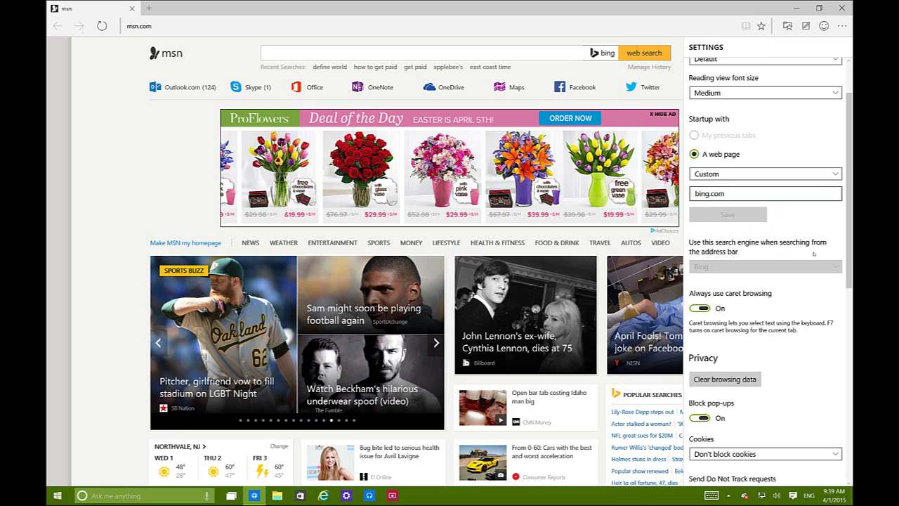
Scroll Settings down to About this app (version 0.10.10049.0), then dismiss the pane
drag(848, 241, 848, 317)
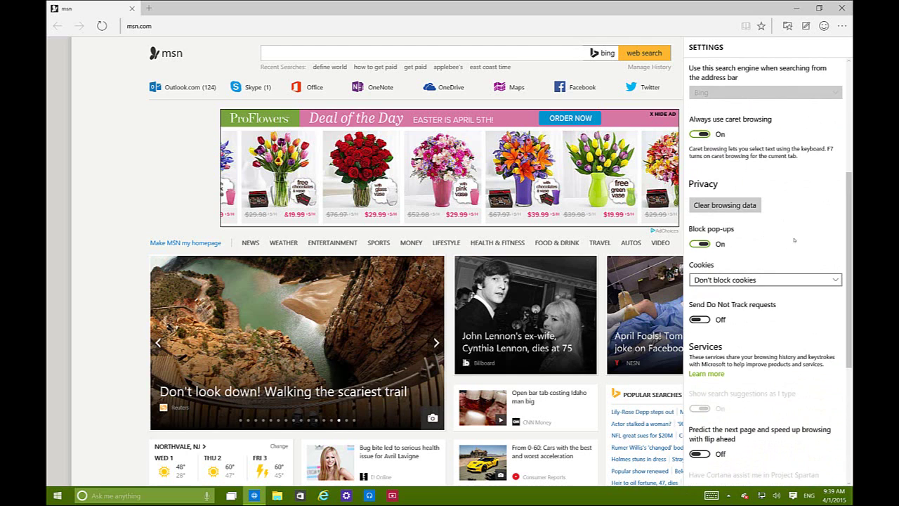
scroll(731, 246, down, 3)
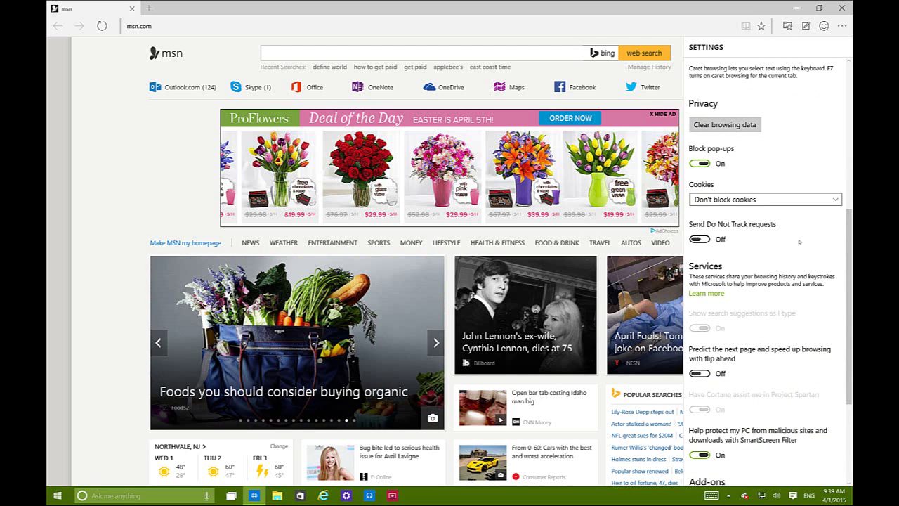
drag(847, 286, 847, 324)
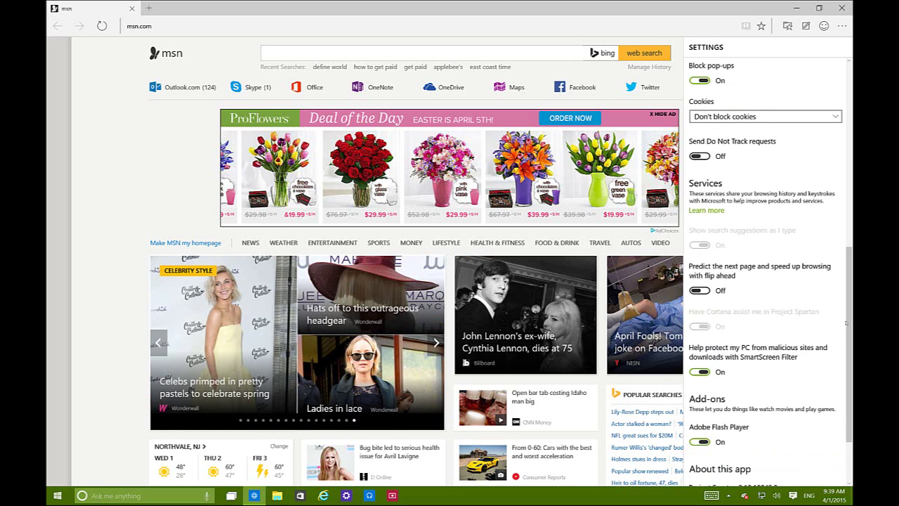
scroll(765, 281, down, 3)
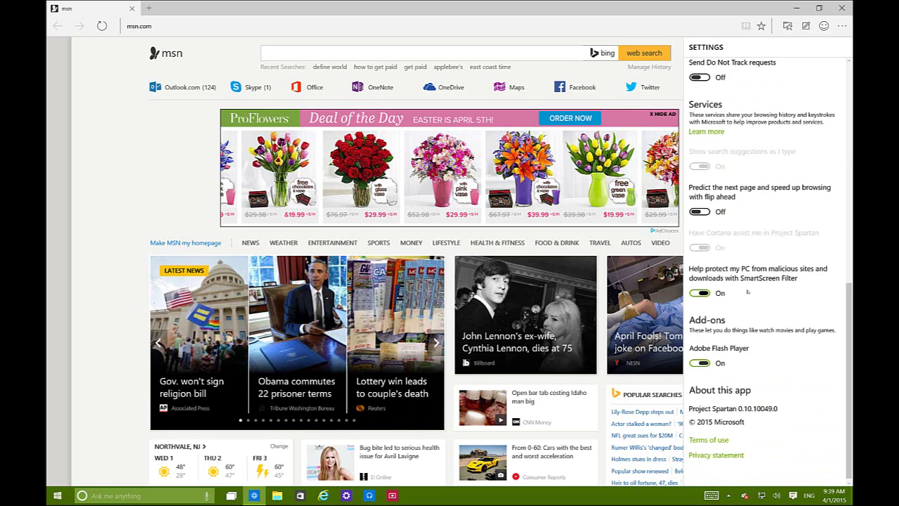
scroll(749, 364, down, 1)
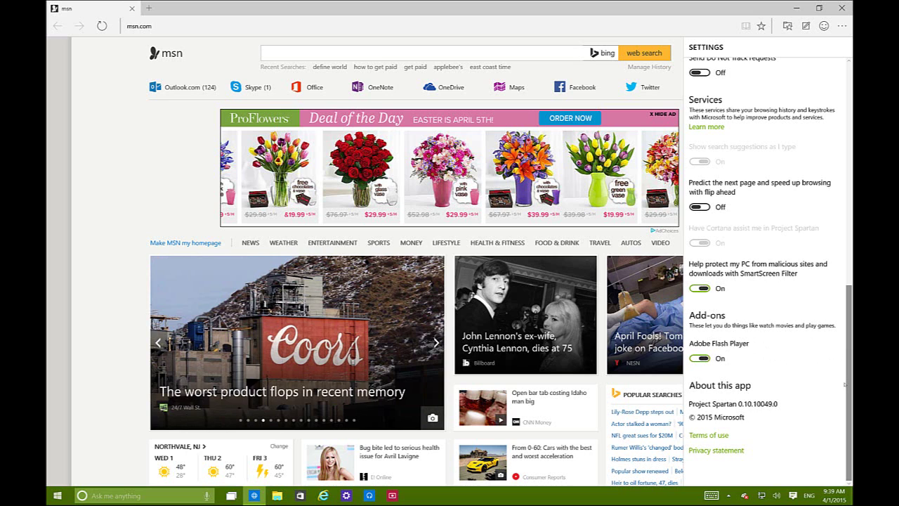
scroll(848, 342, up, 1)
scroll(765, 358, down, 2)
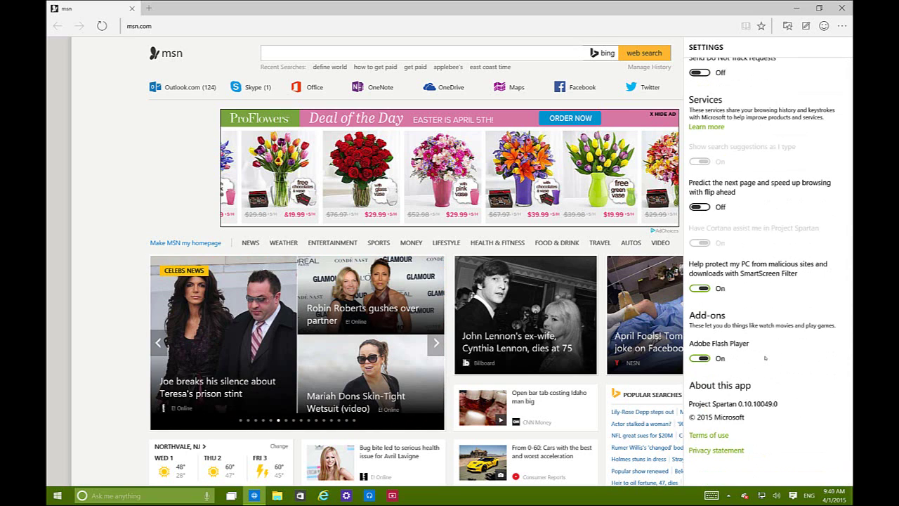
click(849, 295)
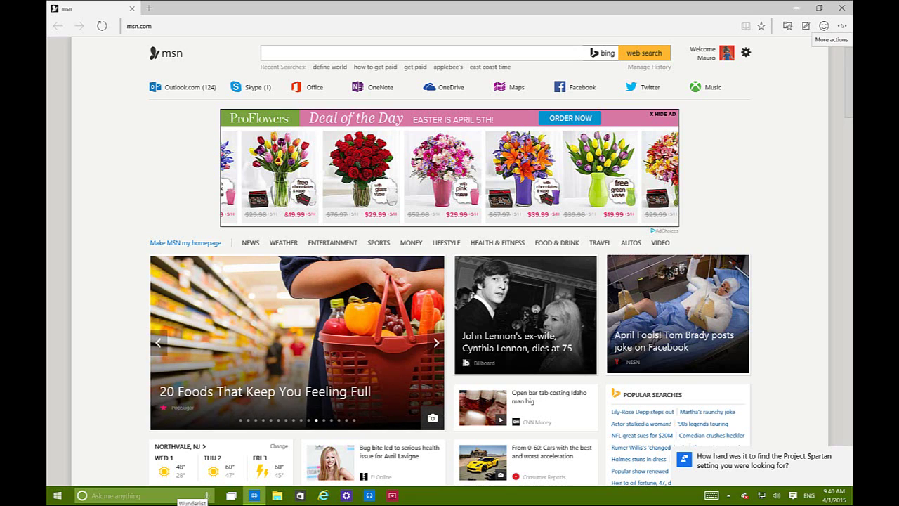
click(843, 26)
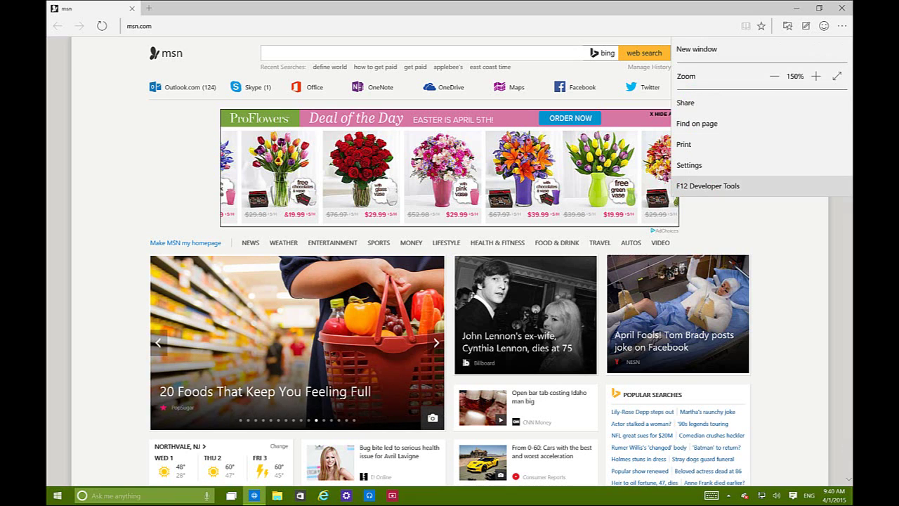
click(726, 186)
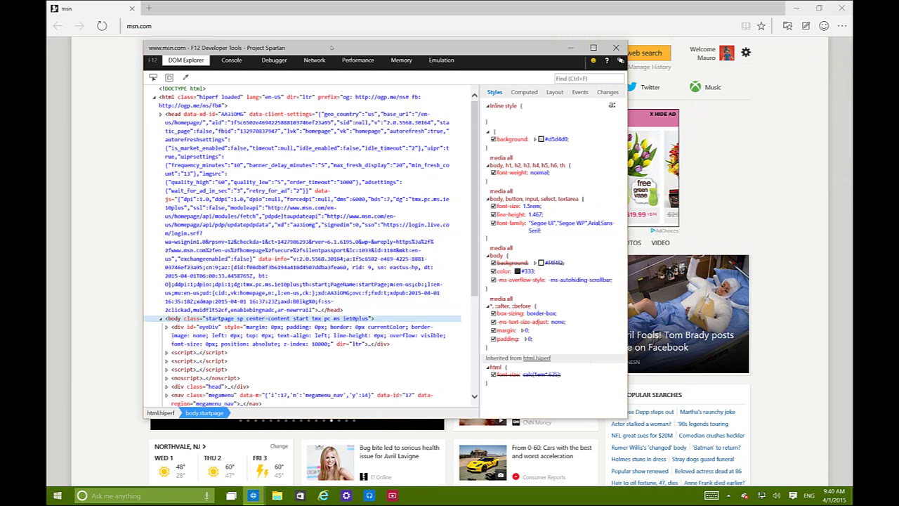
drag(331, 48, 383, 57)
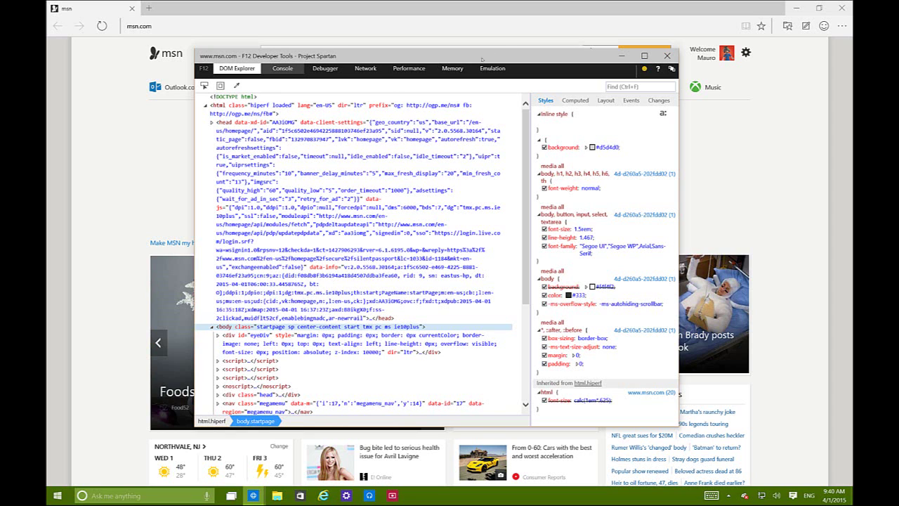
drag(480, 59, 493, 60)
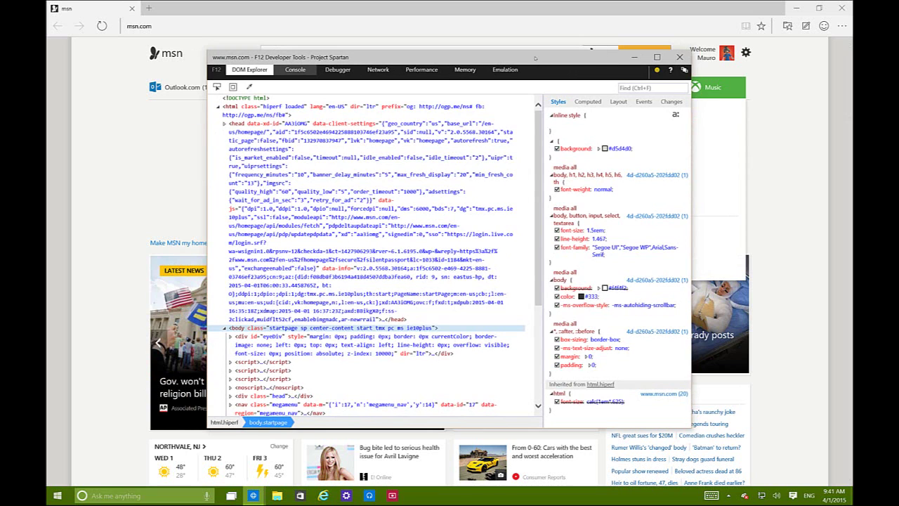
drag(529, 59, 480, 53)
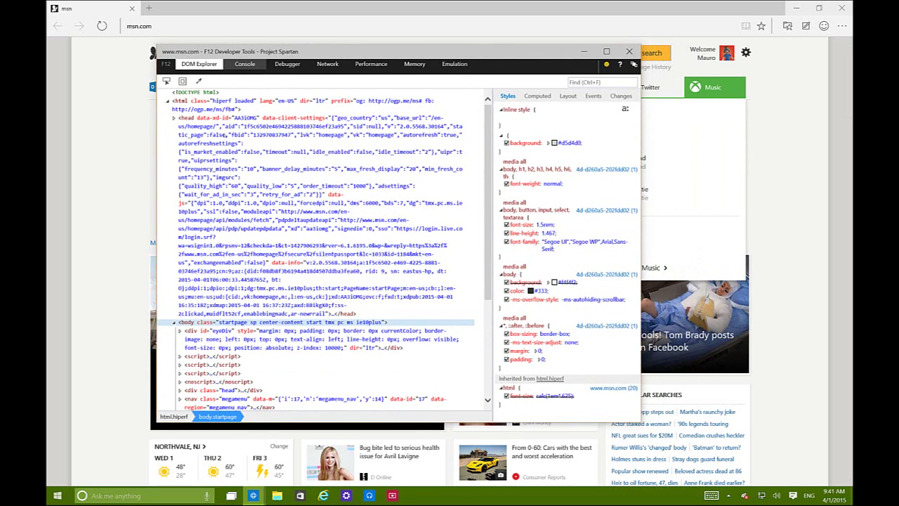
drag(392, 53, 444, 76)
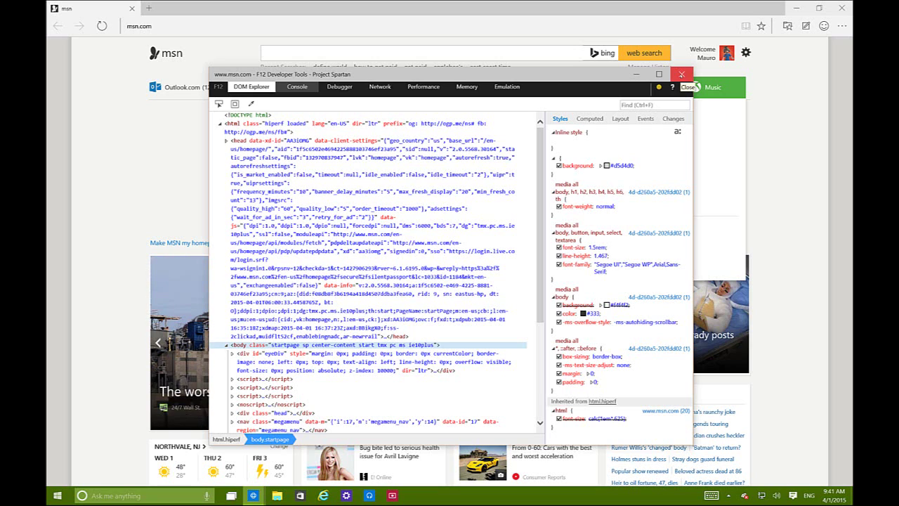
click(681, 74)
Leave Spartan for the desktop, then relaunch it from the taskbar
key(super+d)
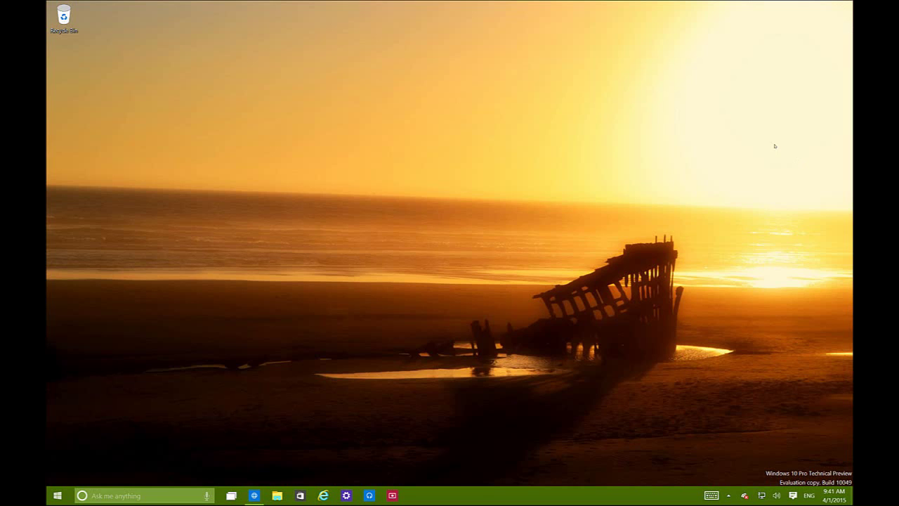
click(254, 495)
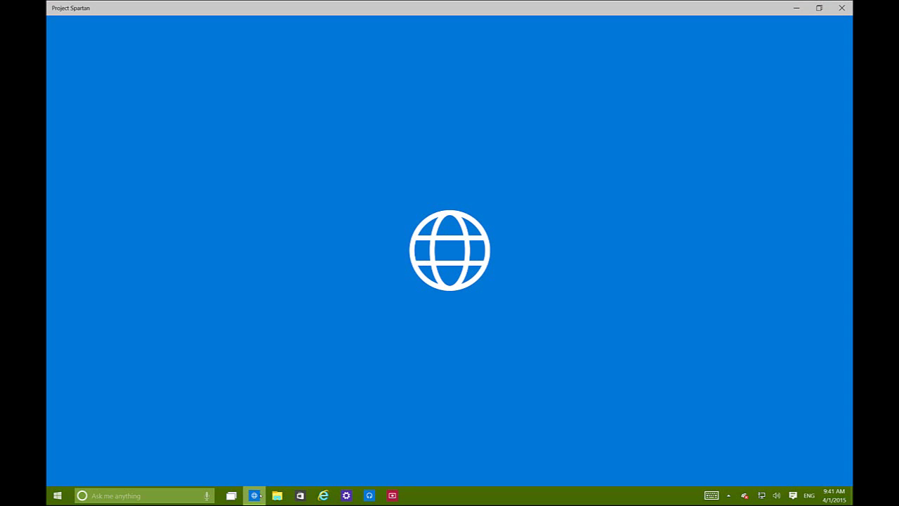